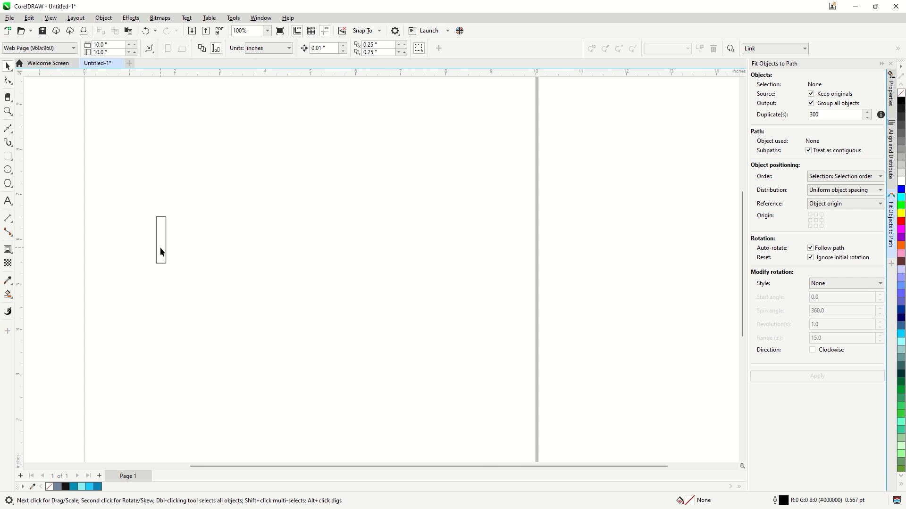
Round the narrow upright rectangle's corners fully so it becomes a capsule shape.
key(F10)
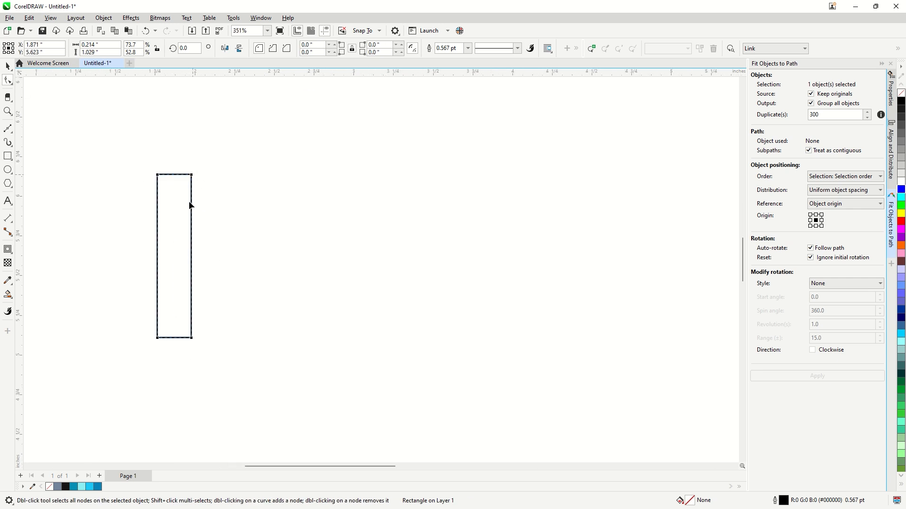
drag(191, 174, 146, 173)
key(space)
Place a copy of the capsule directly beside the original with a small gap.
scroll(98, 173, down, 1)
drag(140, 237, 178, 234)
right_click(179, 233)
drag(179, 228, 189, 232)
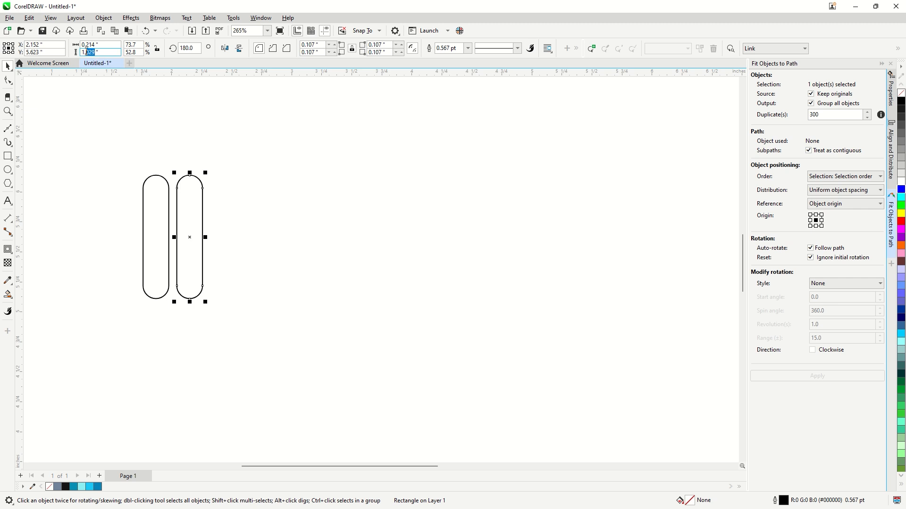
Set the copied capsule's height to 1.575 inches and bottom-align both capsules.
text(1.575)
key(Return)
shift+click(158, 238)
key(b)
key(Escape)
scroll(162, 292, down, 3)
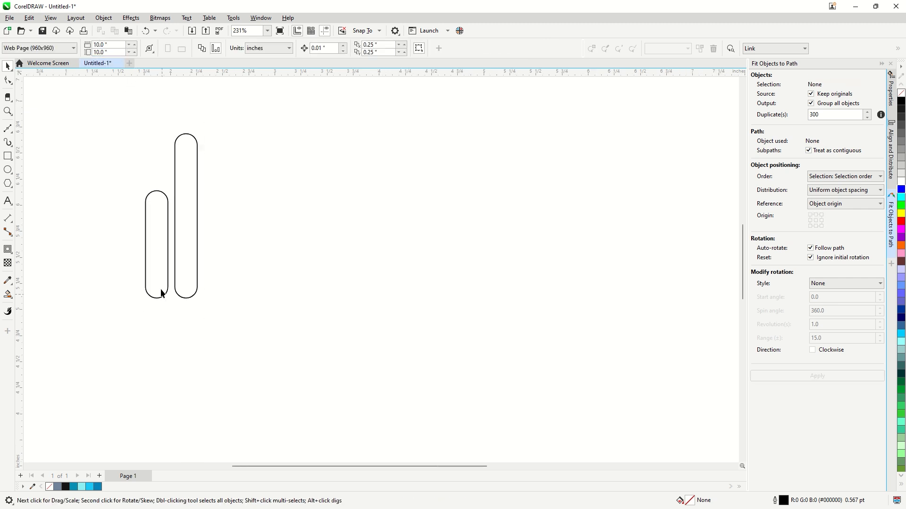
Place three more copies of the tall capsule in a row, leaving a wider gap before the last one.
drag(168, 234, 201, 246)
right_click(205, 234)
key(Escape)
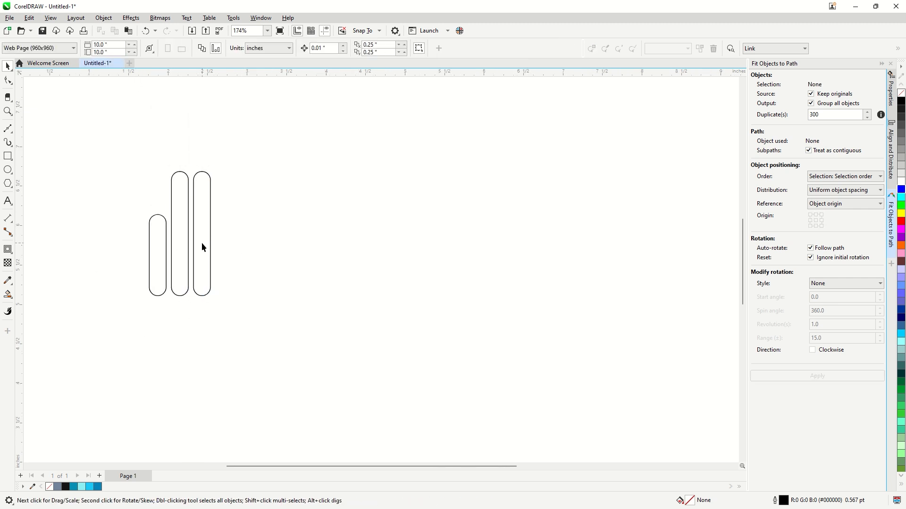
drag(171, 291, 168, 302)
drag(179, 261, 213, 300)
right_click(224, 260)
click(278, 250)
click(281, 259)
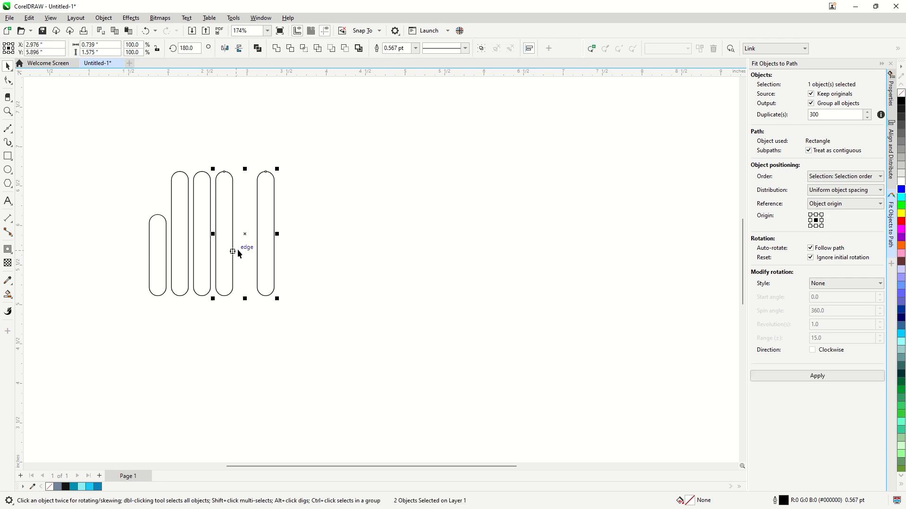
Move the last tall capsule farther from its neighbour to widen the gap for a letter U.
key(Escape)
drag(266, 234, 274, 238)
drag(340, 154, 210, 304)
click(311, 215)
drag(274, 219, 291, 230)
shift+click(221, 219)
click(250, 224)
shift+click(228, 259)
click(292, 237)
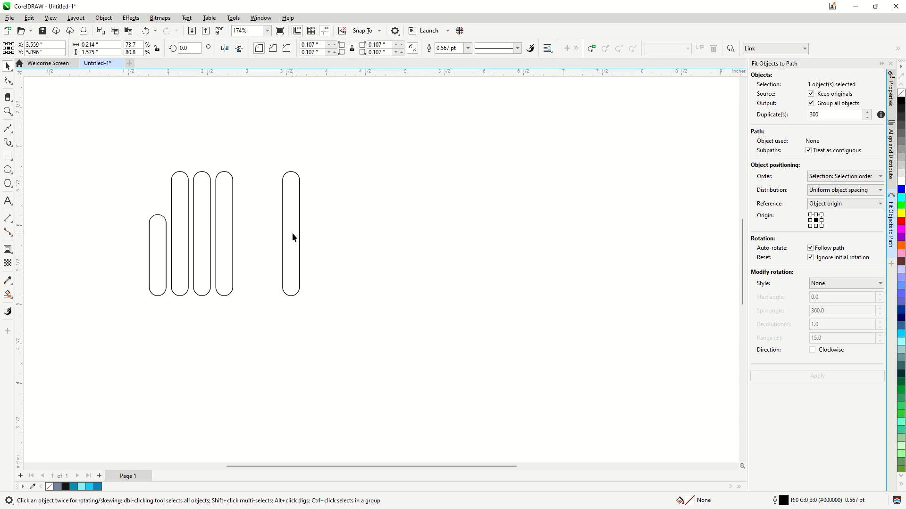
Fine-tune the last capsule's spacing so that it and its neighbour span about 1.01 inches overall.
scroll(291, 219, up, 3)
click(295, 232)
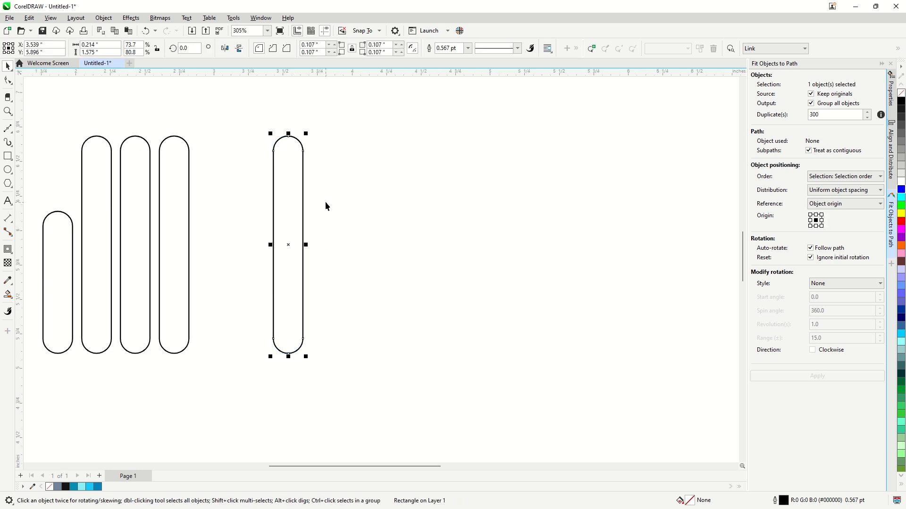
click(332, 202)
drag(288, 212, 285, 231)
shift+click(182, 216)
click(236, 221)
shift+click(181, 232)
click(332, 226)
shift+click(184, 232)
click(236, 219)
scroll(277, 203, down, 4)
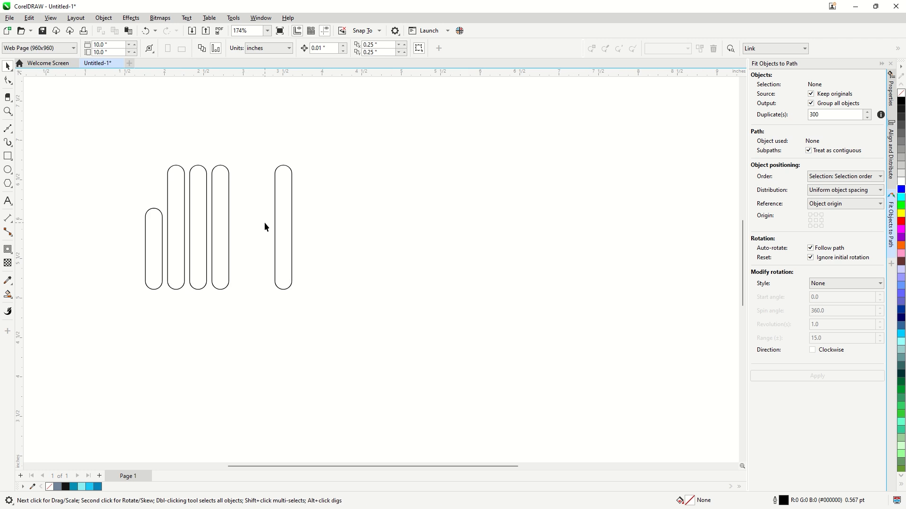
Draw a rectangle spanning the last two tall capsules and extend it above them, about 1.013 by 1.653 inches.
scroll(248, 214, up, 1)
scroll(120, 181, up, 2)
key(F6)
drag(242, 161, 375, 353)
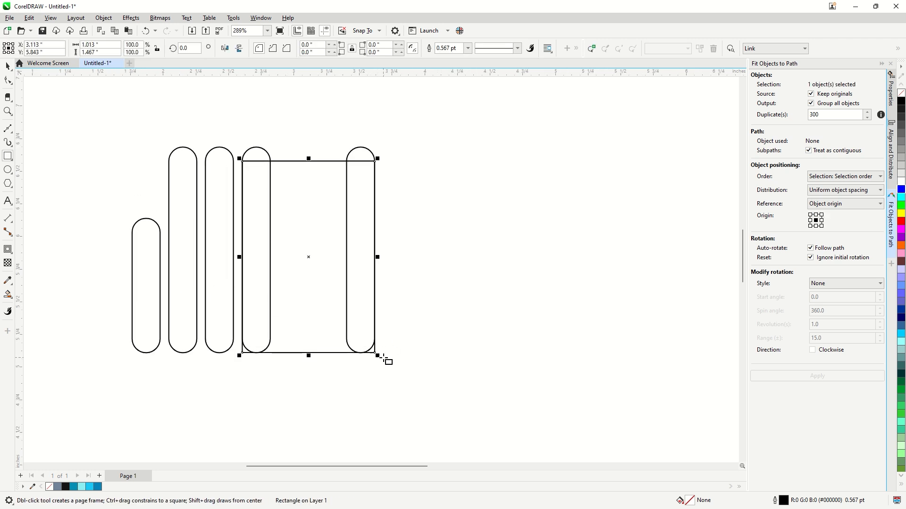
click(377, 257)
drag(308, 158, 309, 137)
Round the large rectangle's corners fully, to a radius of about 0.506 inches.
click(8, 250)
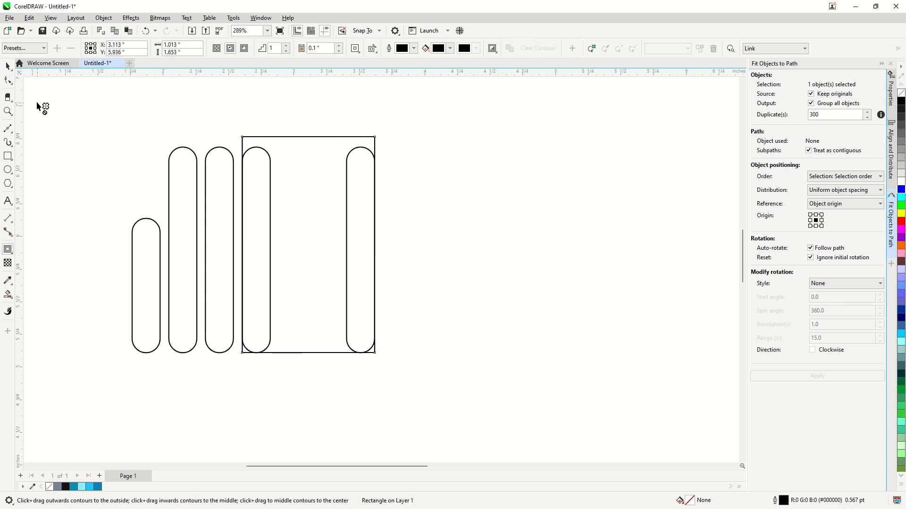
key(F10)
drag(242, 353, 246, 285)
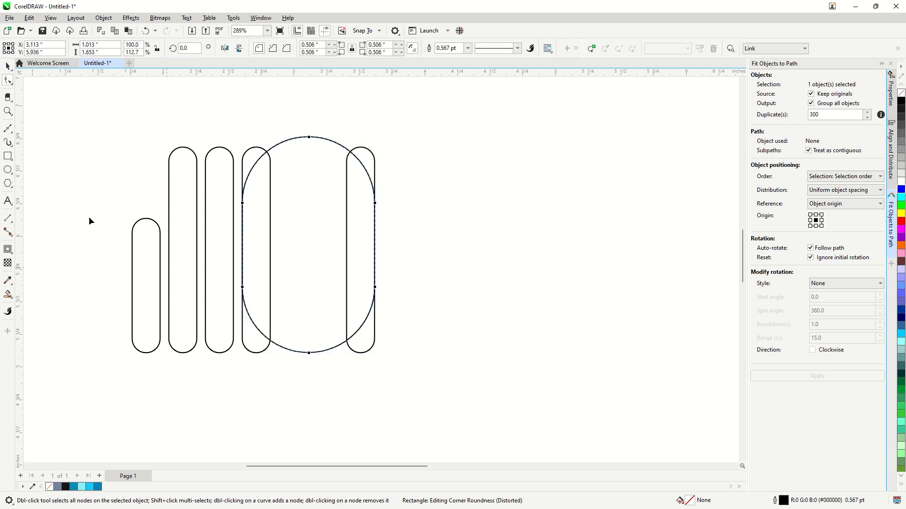
Add a one-step inner contour to the rounded rectangle with an offset of about 0.213 inches.
click(7, 249)
click(38, 261)
drag(309, 353, 307, 327)
key(space)
Use Smart Fill to fill the U's bottom curve, both stems and their rounded upper tips.
click(8, 294)
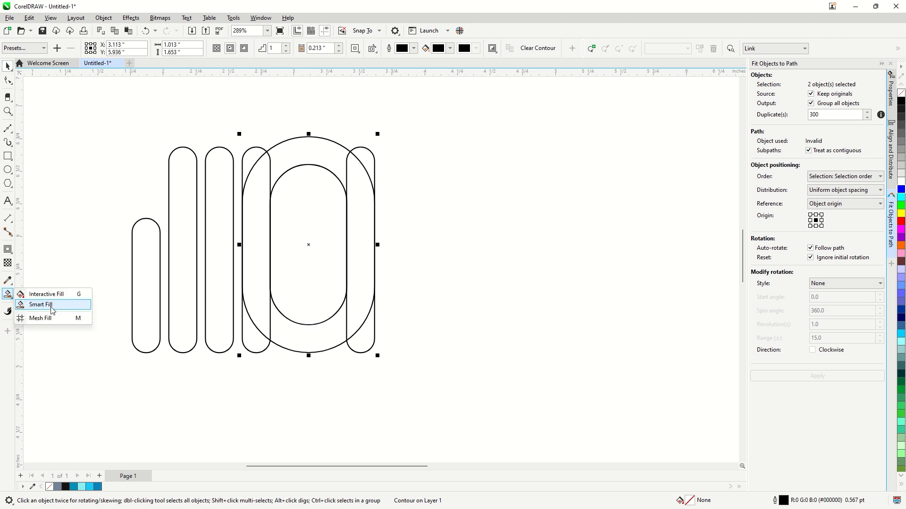
click(52, 311)
click(309, 340)
click(361, 264)
click(259, 307)
click(255, 163)
click(363, 161)
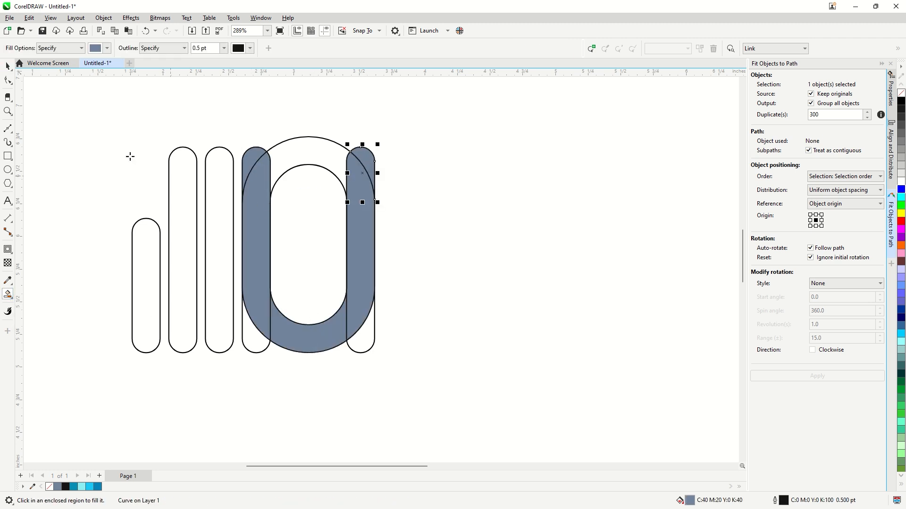
Delete the contoured rounded rectangle and the two capsules underneath, keeping only the filled U pieces.
click(8, 66)
drag(308, 158, 479, 158)
key(Delete)
drag(363, 341, 454, 345)
key(Delete)
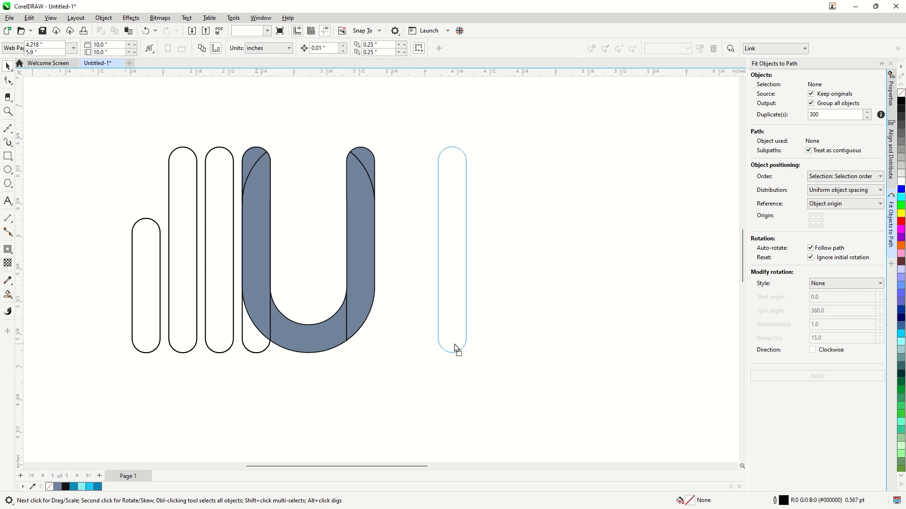
key(Delete)
Weld the filled pieces into one U shape and delete the extra nodes along its upper stems.
drag(400, 133, 231, 374)
click(278, 48)
click(7, 80)
drag(418, 185, 371, 217)
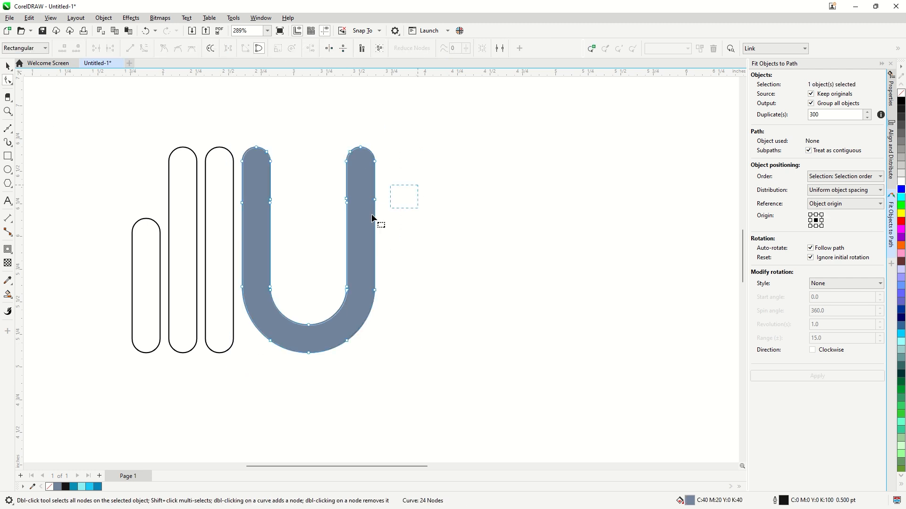
scroll(274, 262, up, 5)
drag(222, 242, 575, 270)
key(Delete)
scroll(397, 292, down, 5)
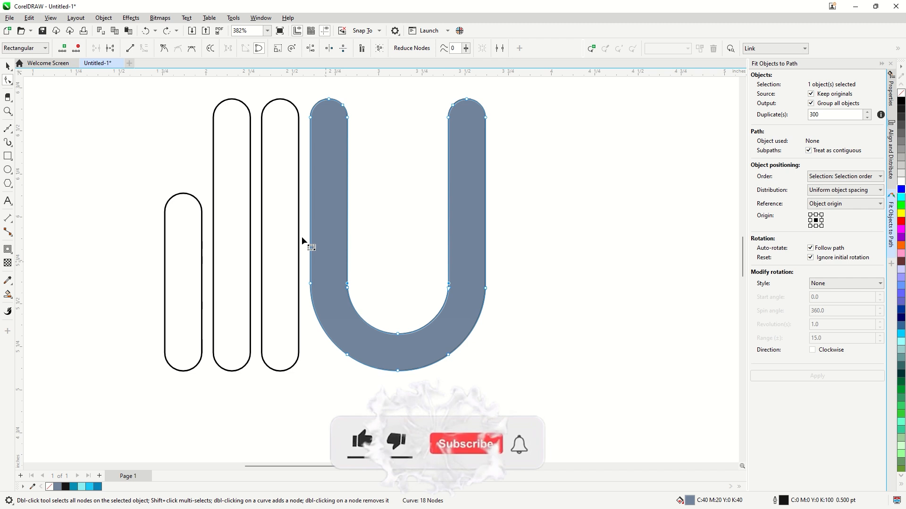
Give the U shape a black outline and no fill.
key(space)
right_click(50, 486)
scroll(135, 326, down, 2)
click(414, 324)
click(319, 325)
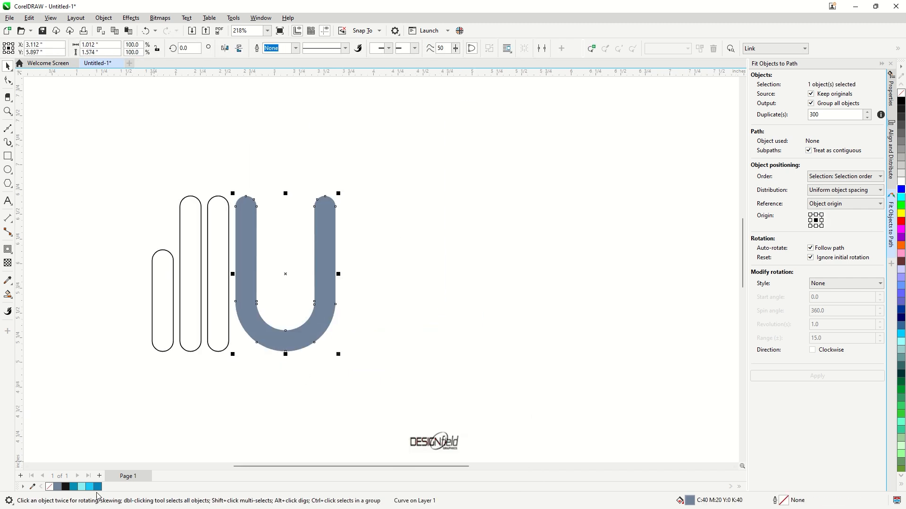
right_click(65, 487)
click(50, 488)
click(373, 326)
Place two copies of the U after the original, overlapping each other by one stem width.
scroll(349, 312, up, 2)
scroll(307, 260, down, 2)
click(306, 259)
drag(224, 251, 334, 263)
right_click(333, 263)
drag(322, 248, 488, 270)
right_click(464, 255)
click(483, 261)
Flip the two overlapping U copies vertically so they form the letter m.
drag(550, 152, 313, 363)
click(239, 48)
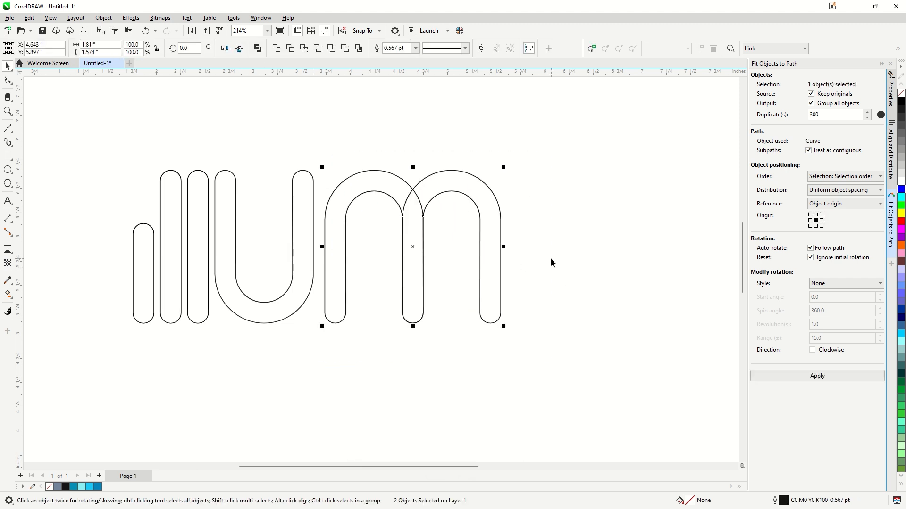
drag(557, 147, 315, 339)
scroll(307, 254, down, 2)
scroll(307, 254, down, 2)
click(404, 245)
scroll(404, 245, up, 1)
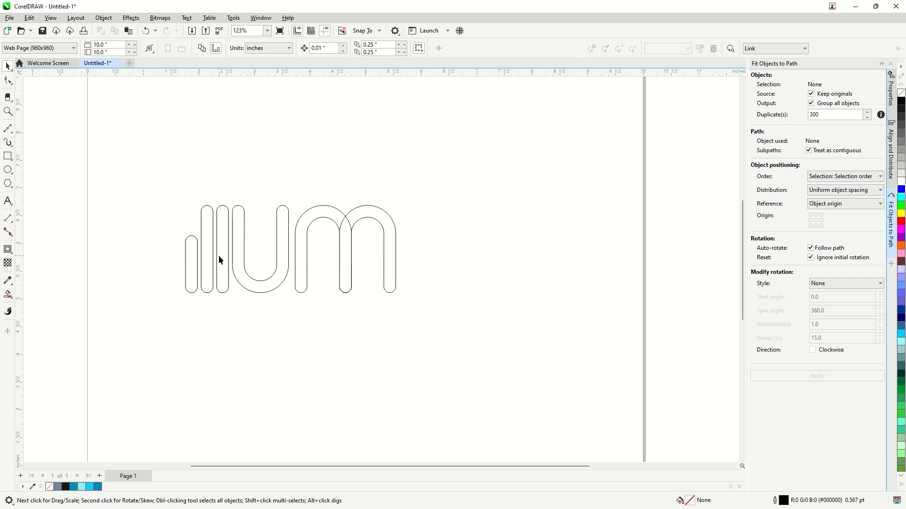
Place a copy of the short capsule after the m at the same baseline.
drag(192, 263, 410, 262)
right_click(410, 262)
click(457, 272)
scroll(460, 274, up, 2)
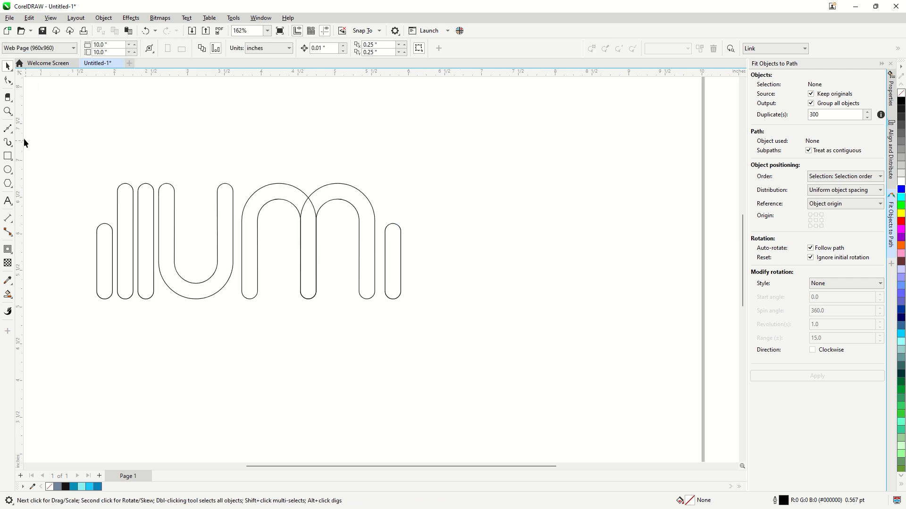
Draw a short curved path with the Bézier tool in the empty space beyond the lettering.
click(10, 131)
click(45, 150)
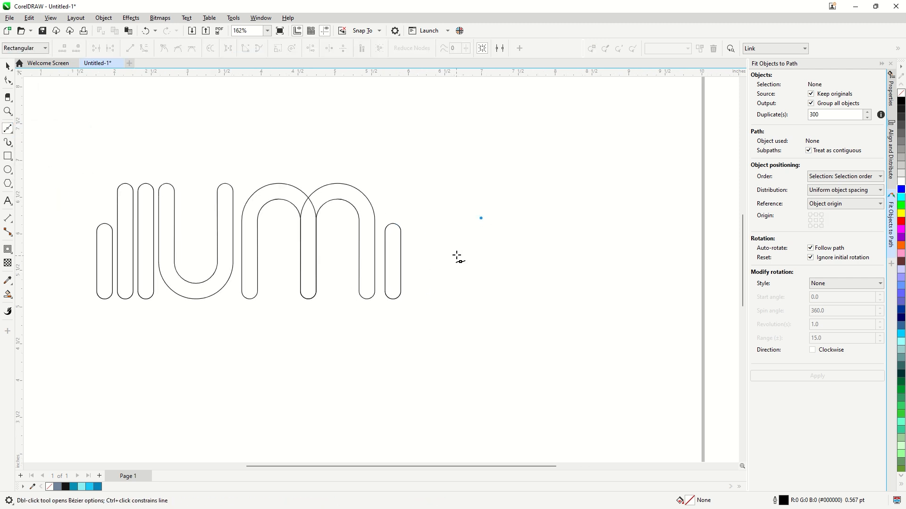
drag(457, 279, 455, 279)
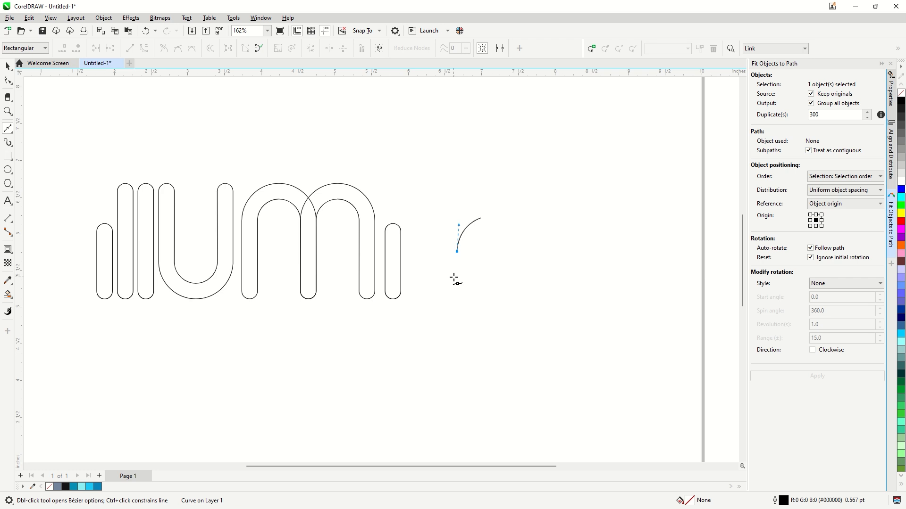
Reshape the path's nodes and handles into a smooth quarter-bend about 0.706 by 1.021 inches.
click(8, 81)
drag(480, 218, 496, 218)
drag(489, 218, 475, 215)
drag(454, 278, 454, 286)
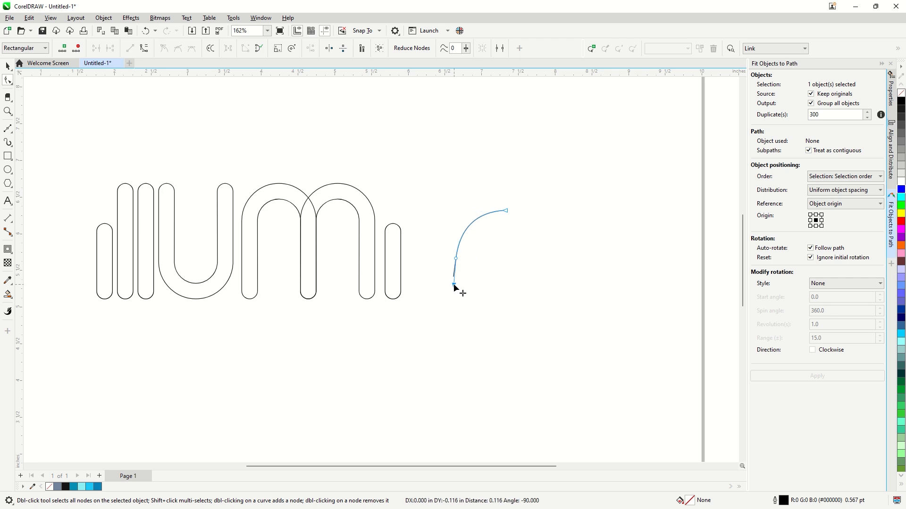
drag(474, 216, 477, 216)
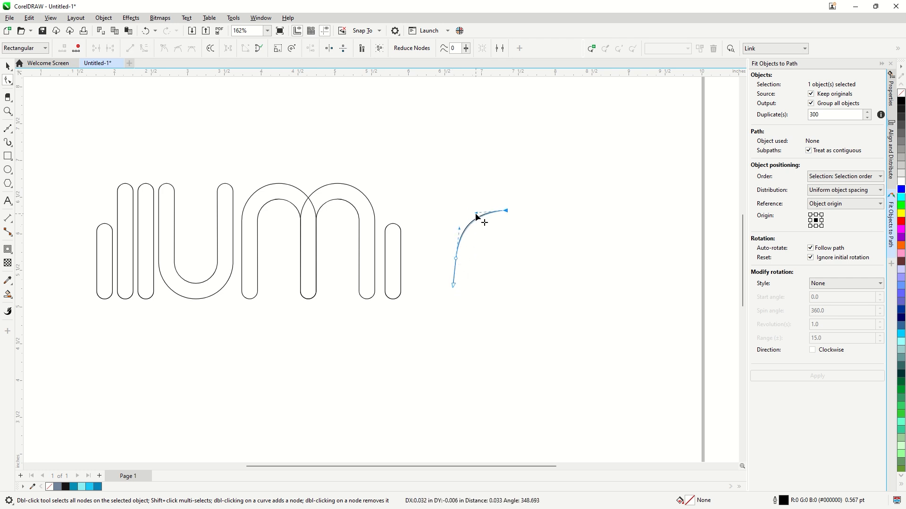
key(space)
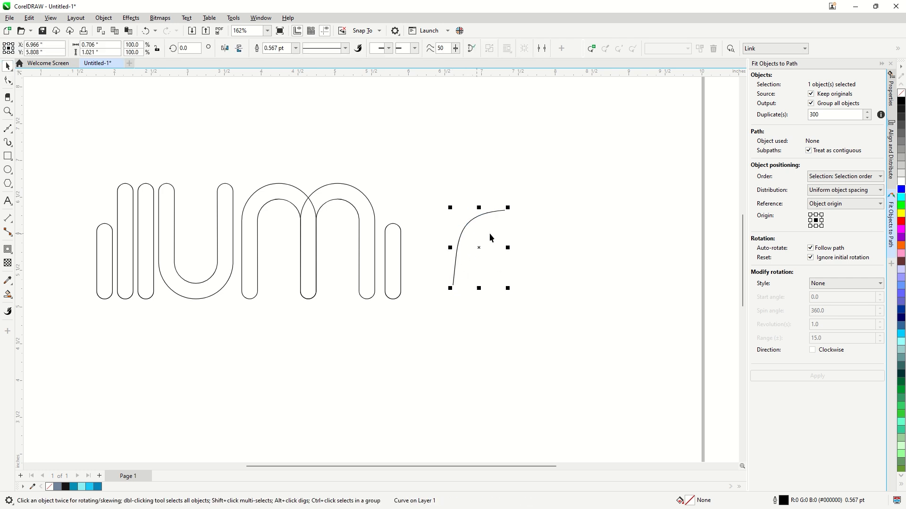
Duplicate the curved path in place and flip the copy vertically and horizontally.
right_click(462, 226)
click(489, 269)
key(ctrl+v)
click(238, 47)
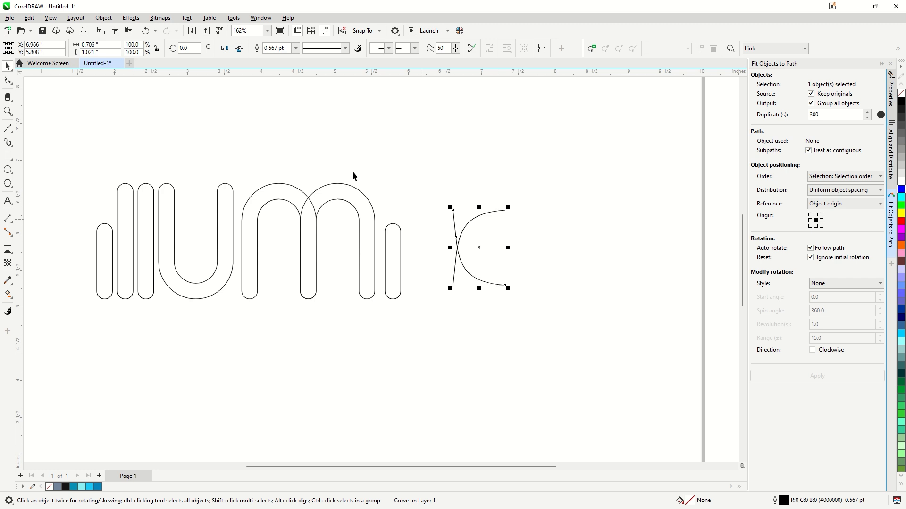
click(500, 287)
Position the flipped copy below the original with their ends overlapping to form an S, and weld both curves.
scroll(458, 282, up, 3)
drag(442, 302, 437, 314)
scroll(453, 255, up, 3)
scroll(432, 271, down, 1)
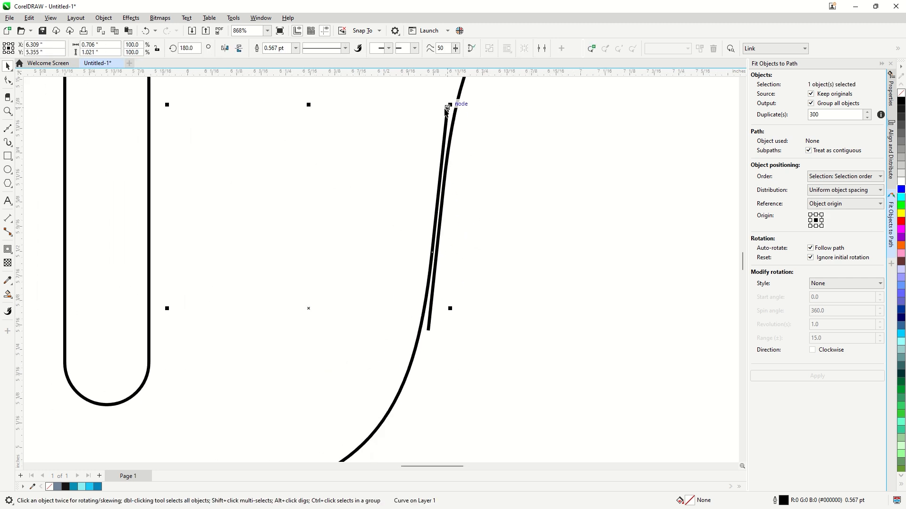
drag(447, 108, 452, 117)
scroll(448, 122, down, 2)
shift+click(446, 124)
click(277, 48)
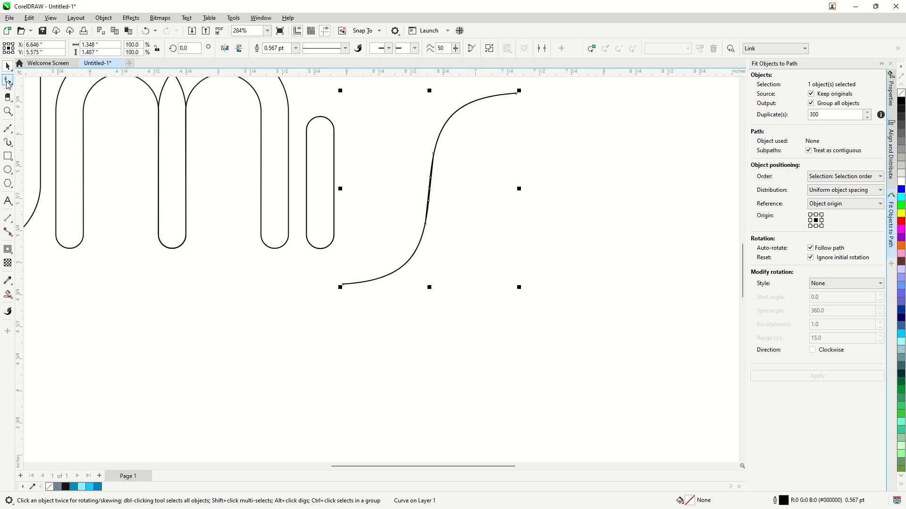
Add a node on the lower curve where the upper curve's end meets it.
click(7, 81)
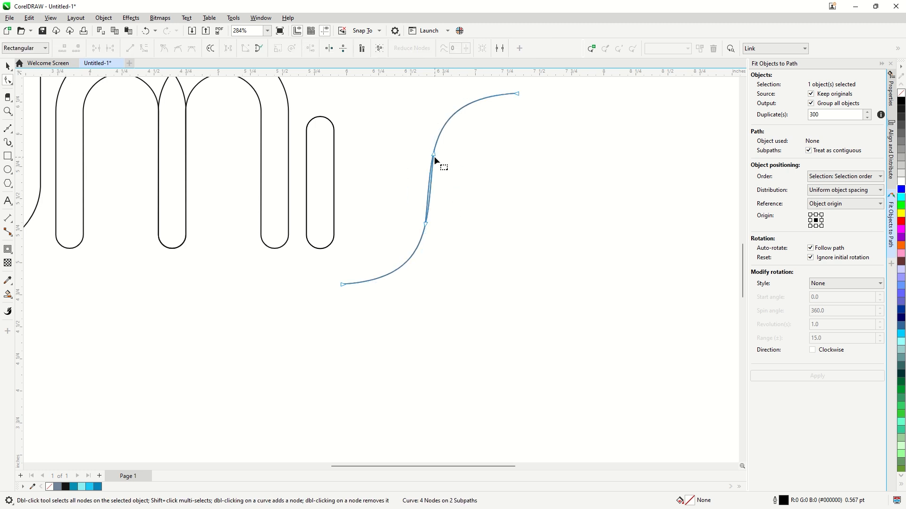
scroll(438, 180, up, 4)
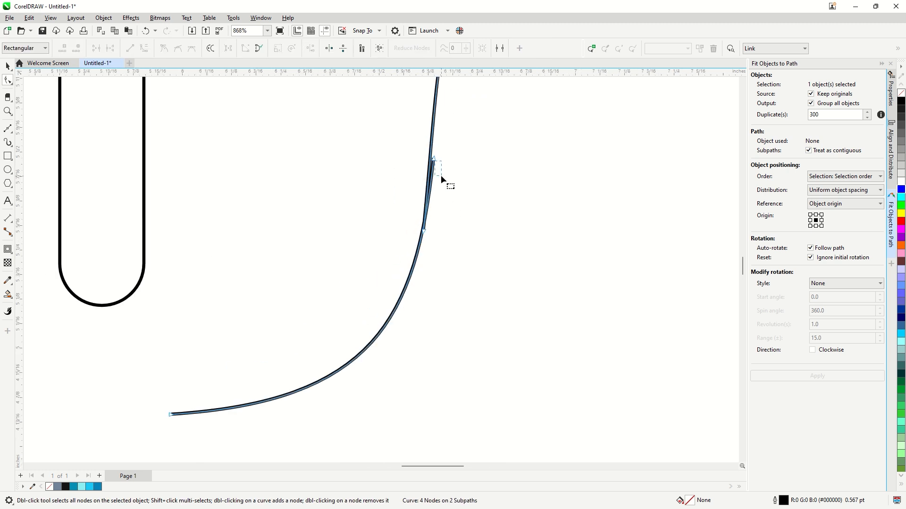
scroll(426, 224, up, 2)
double_click(422, 226)
scroll(421, 227, down, 2)
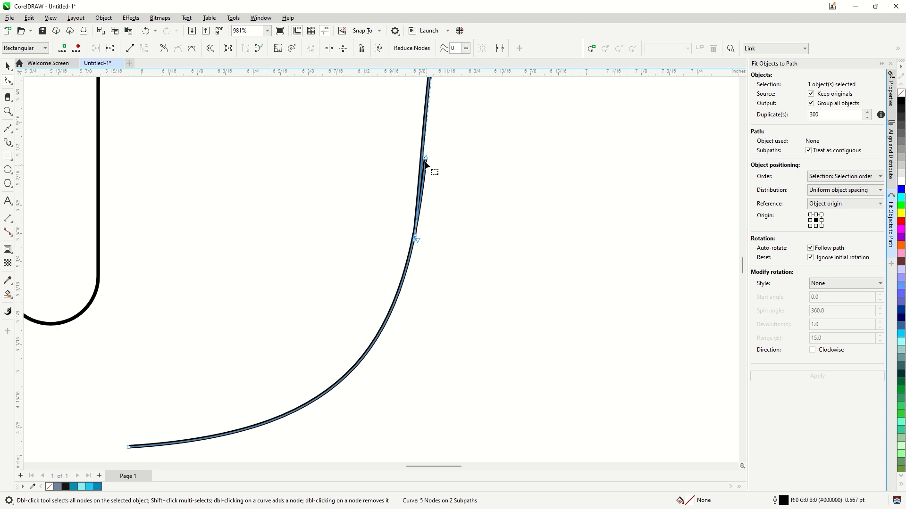
click(425, 159)
key(Delete)
key(ctrl+z)
Delete the lower curve's overlapping end node so it stops at the meeting point.
click(411, 254)
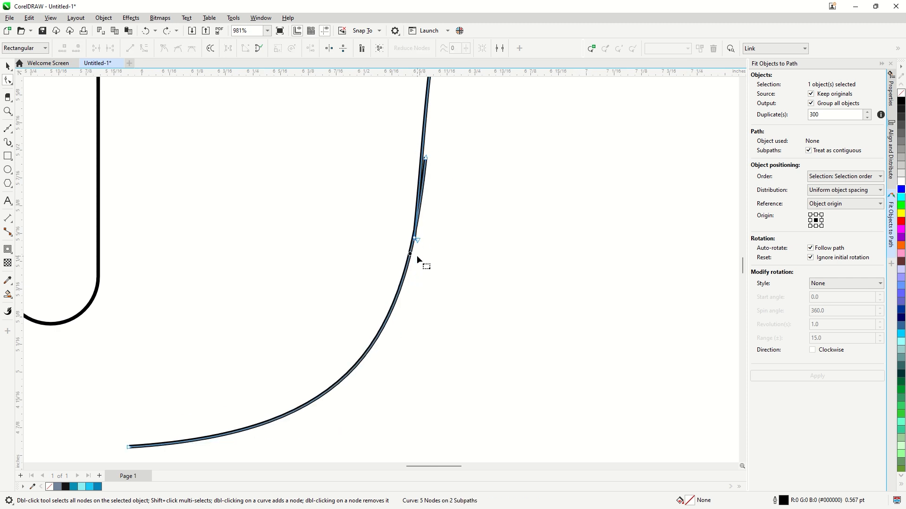
scroll(417, 250, up, 3)
click(398, 156)
key(Delete)
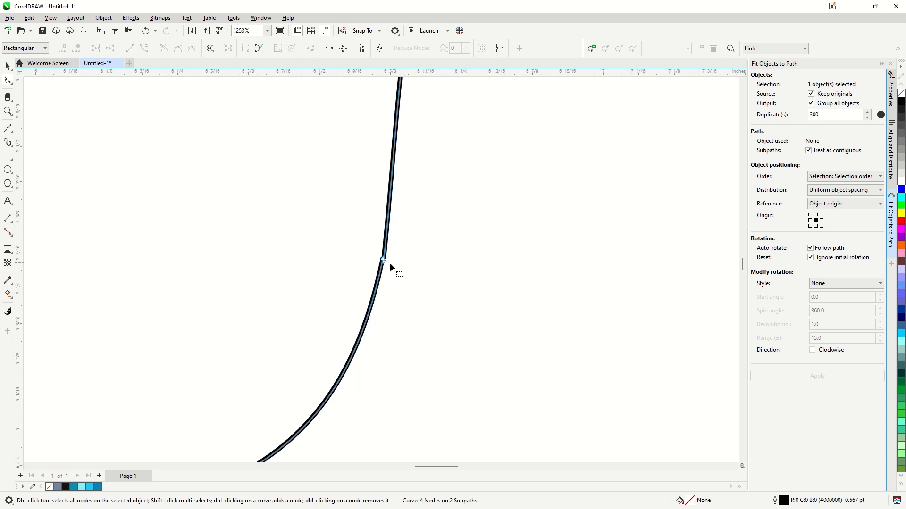
Join the two curves' end nodes at the meeting point into one continuous S-shaped path.
scroll(389, 262, up, 2)
drag(377, 252, 384, 263)
scroll(419, 246, down, 5)
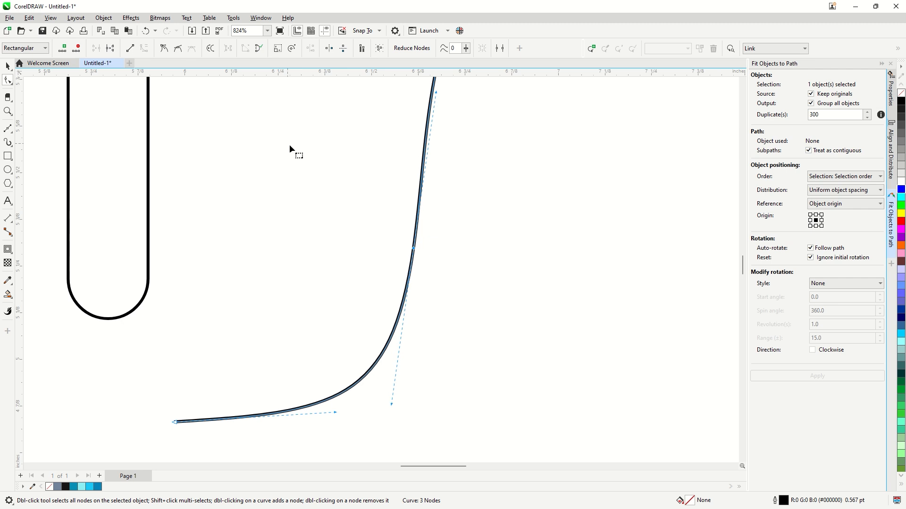
scroll(368, 205, down, 4)
scroll(195, 83, down, 2)
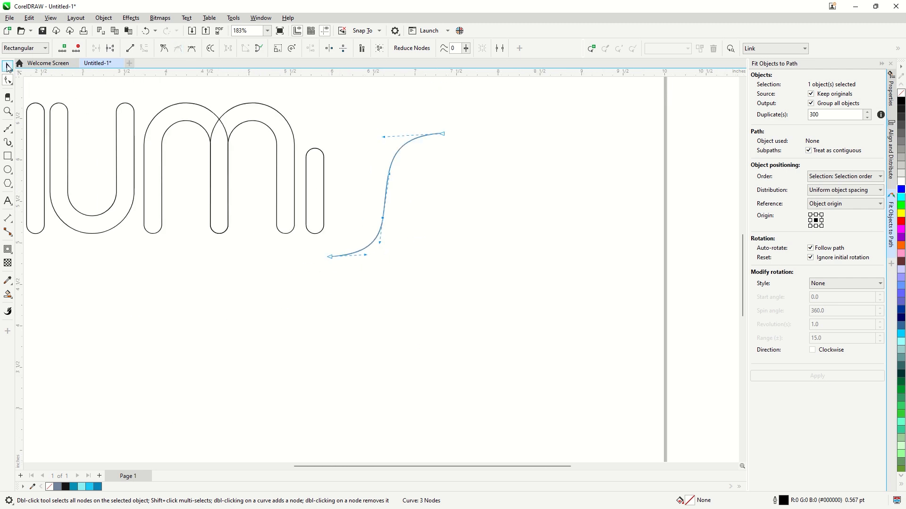
Move the S-shaped curve beside the last capsule and scale it to about 1.04 by 1.03 inches.
click(8, 66)
scroll(307, 123, up, 1)
drag(416, 204, 429, 191)
drag(494, 130, 469, 173)
drag(406, 212, 414, 216)
drag(461, 177, 453, 187)
drag(452, 236, 459, 235)
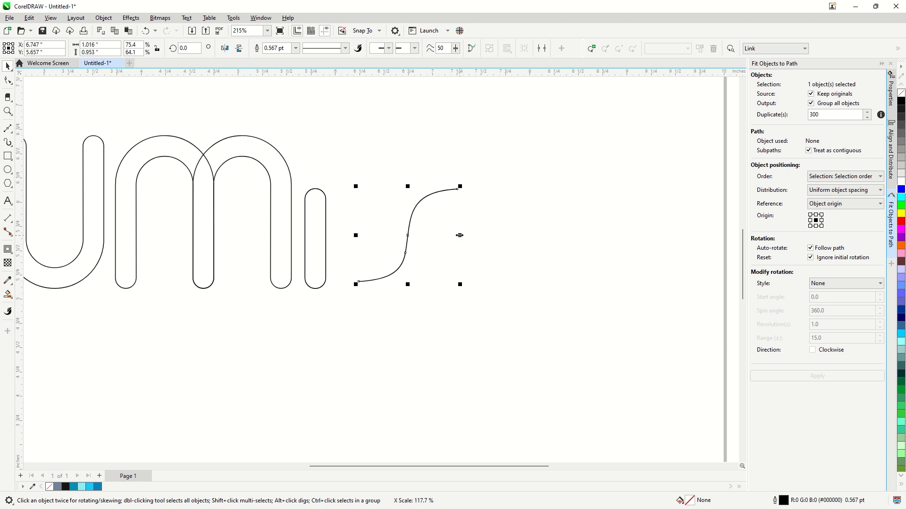
drag(408, 186, 408, 182)
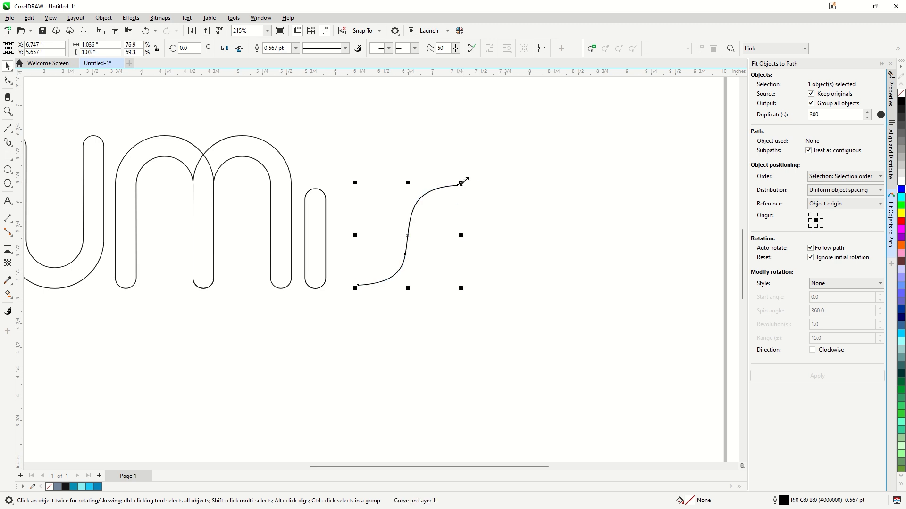
Widen the S-shaped curve to about 1.11 inches and shift it slightly up and to the right.
click(413, 196)
click(420, 221)
scroll(420, 221, down, 2)
click(415, 222)
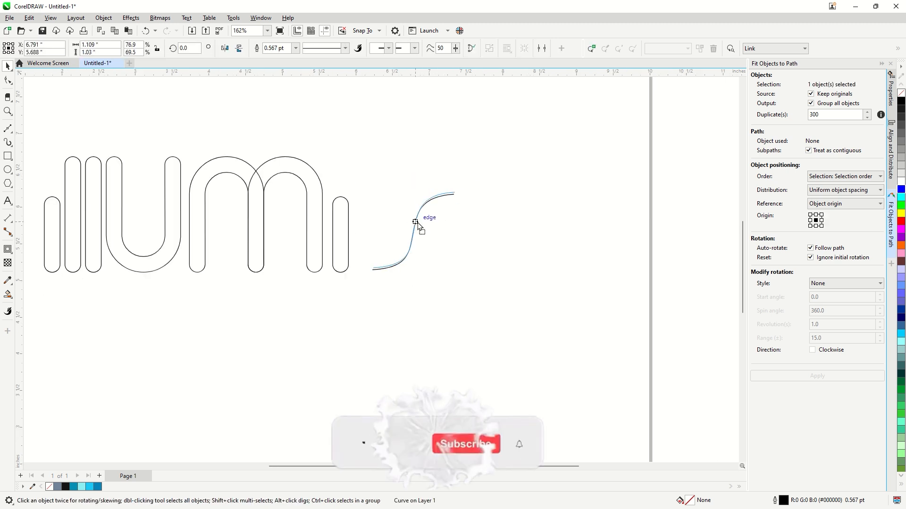
drag(415, 222, 423, 218)
Place a copy of the short capsule to the right of the S curve and set its height to 0.214 inches.
scroll(359, 254, down, 4)
click(434, 251)
scroll(431, 246, up, 3)
drag(306, 241, 446, 245)
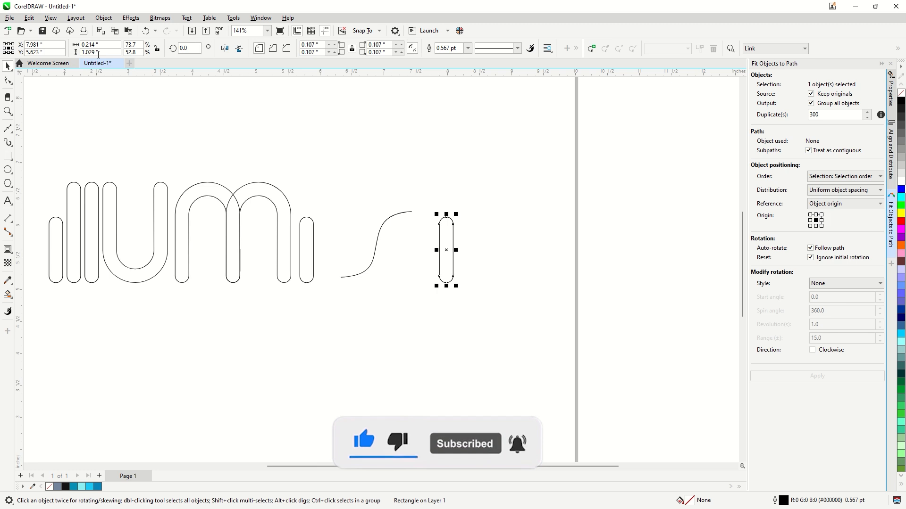
double_click(97, 45)
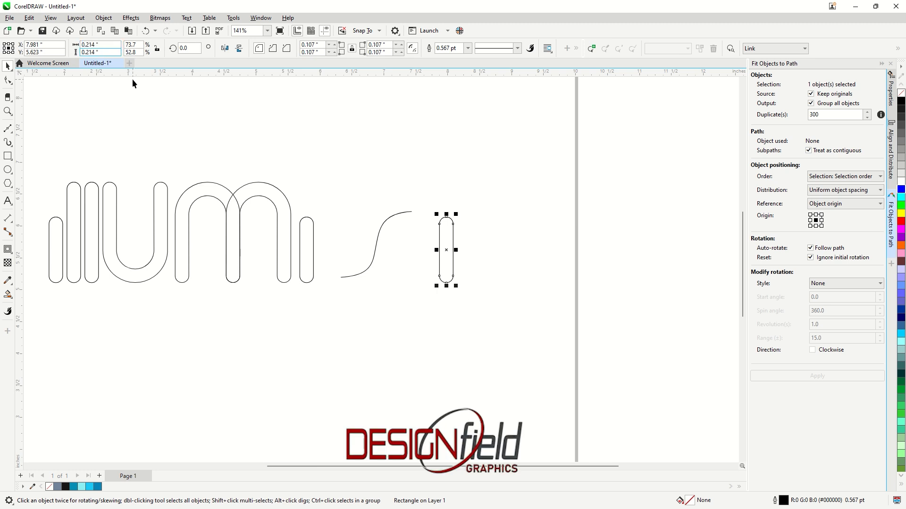
key(Return)
Place the small circle below the S curve's upper end, fill it with blue #0684BA and remove its outline.
scroll(421, 257, up, 3)
drag(465, 245, 386, 284)
click(50, 487)
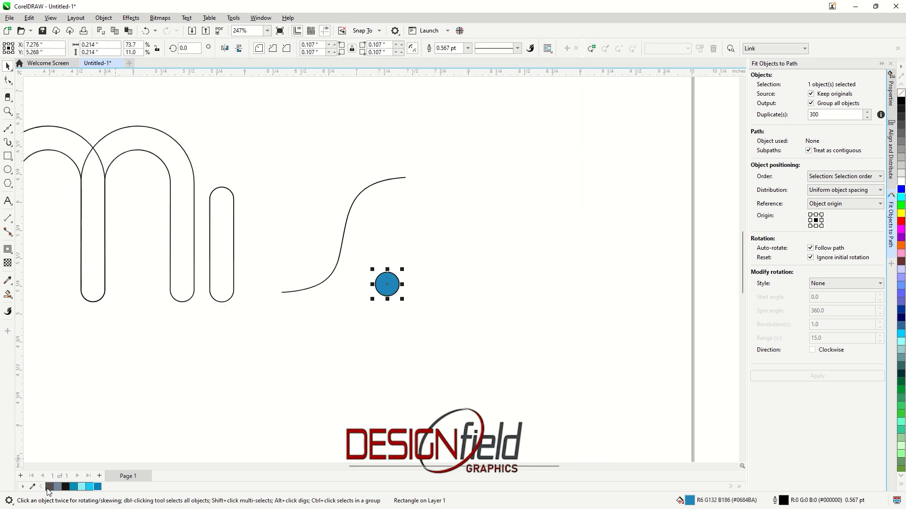
right_click(48, 488)
click(349, 317)
Fit the blue circle to the S curve with 300 grouped duplicates, keeping the originals.
click(385, 285)
shift+click(336, 265)
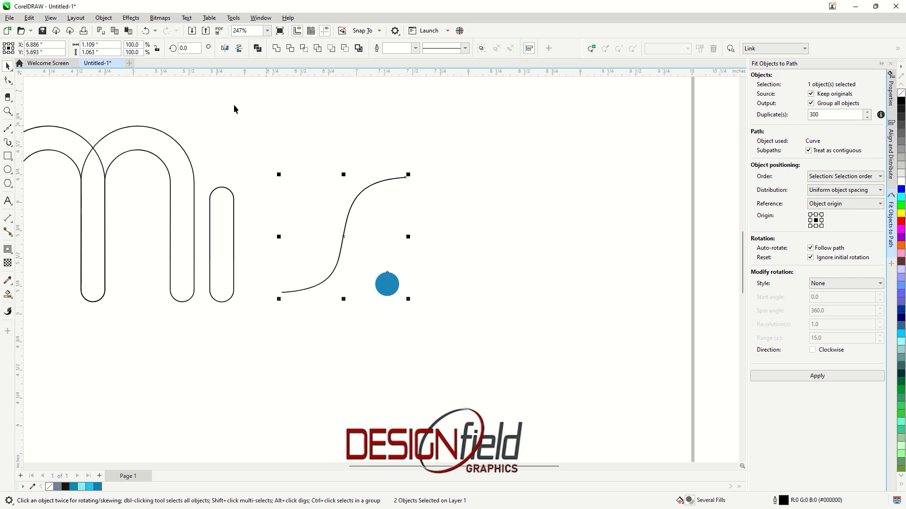
click(102, 20)
click(413, 211)
click(390, 282)
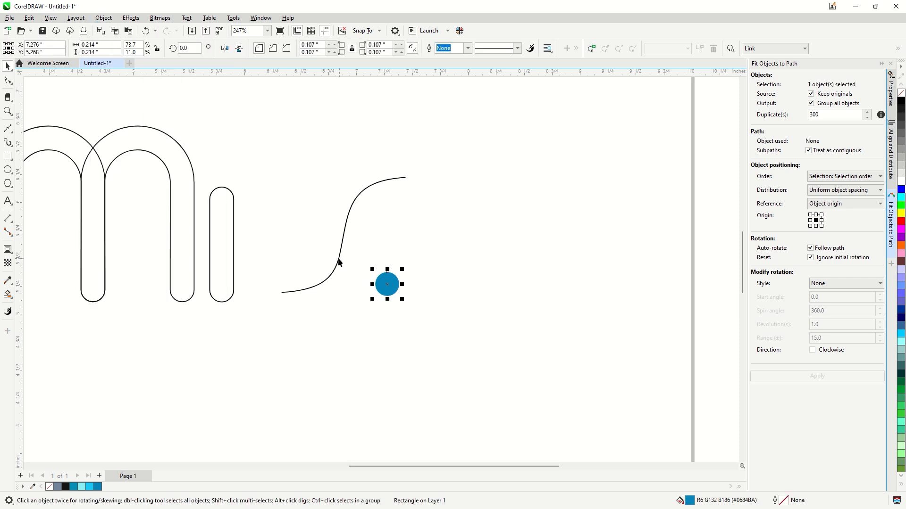
shift+click(339, 263)
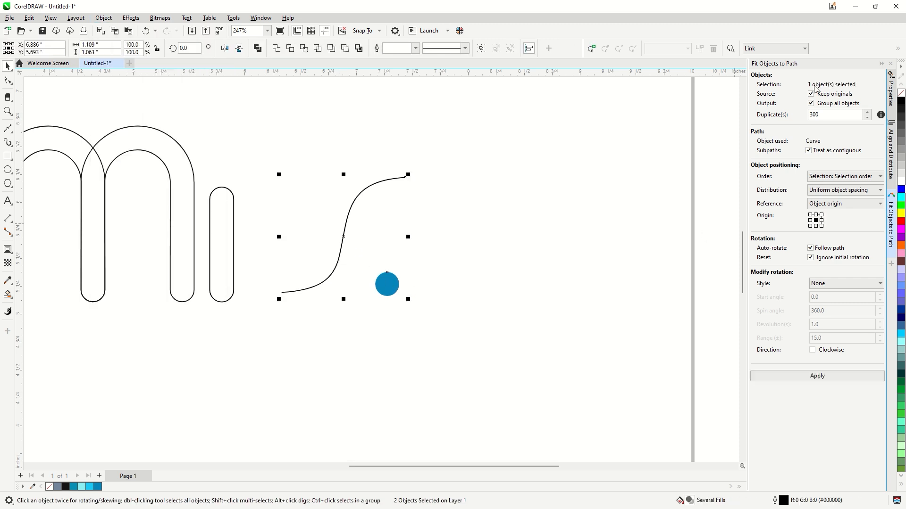
click(812, 373)
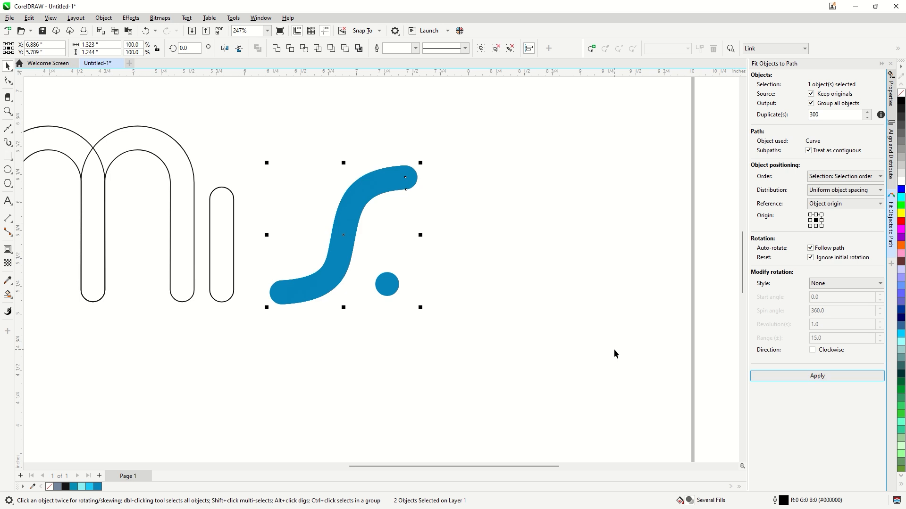
Delete the original blue circle left beside the thick S shape.
click(492, 295)
click(390, 283)
key(Delete)
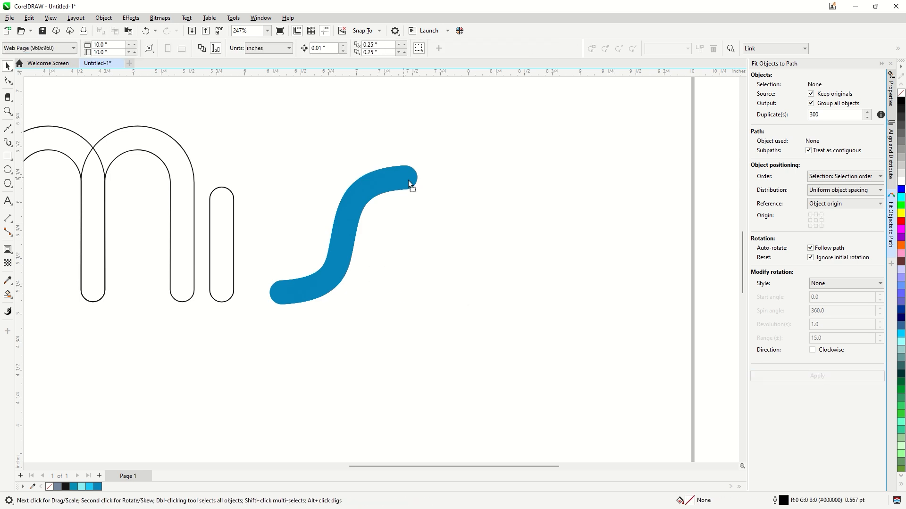
Shift the group of fitted circles slightly left, ungroup it completely and merge the circles into one curve.
drag(410, 182, 446, 205)
click(471, 231)
drag(350, 206, 484, 251)
drag(395, 229, 350, 208)
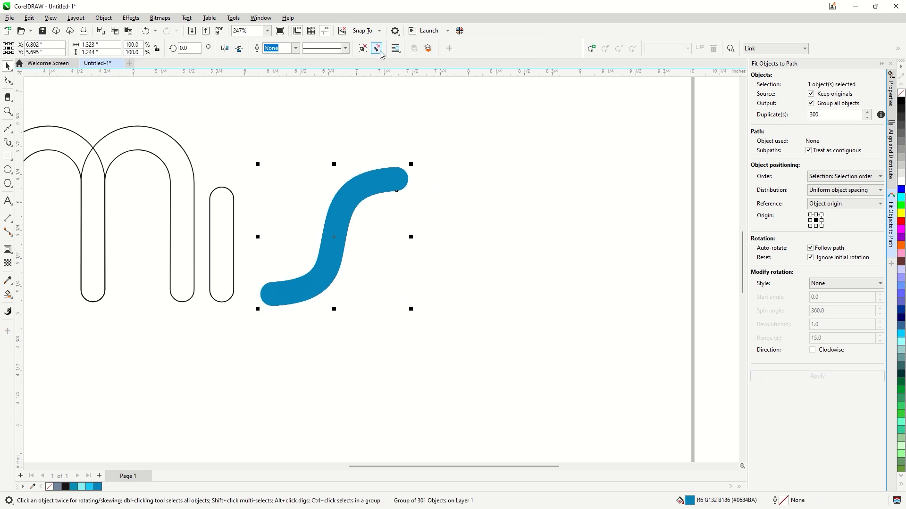
click(376, 48)
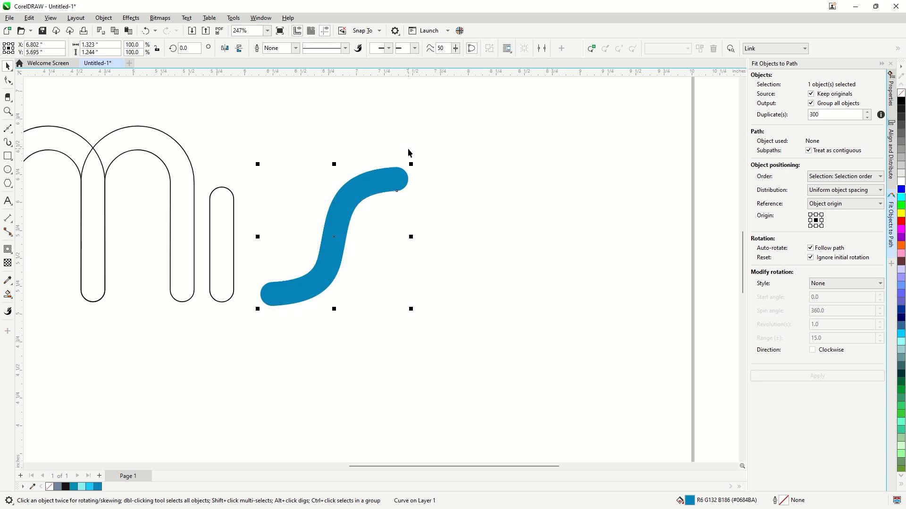
click(501, 179)
click(397, 172)
Add a horizontal guideline along the bottom of the letters.
scroll(492, 190, down, 2)
drag(99, 123, 387, 243)
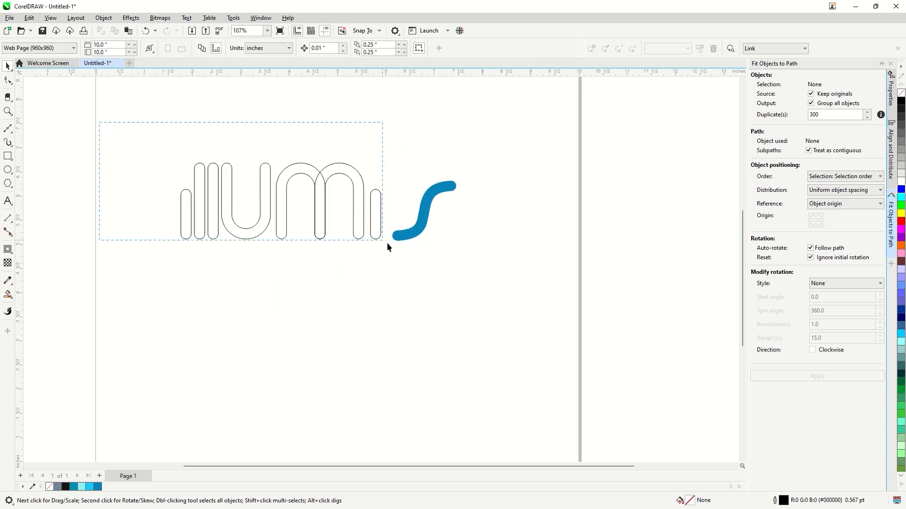
drag(482, 267, 482, 267)
click(378, 183)
scroll(368, 191, up, 1)
drag(290, 72, 295, 243)
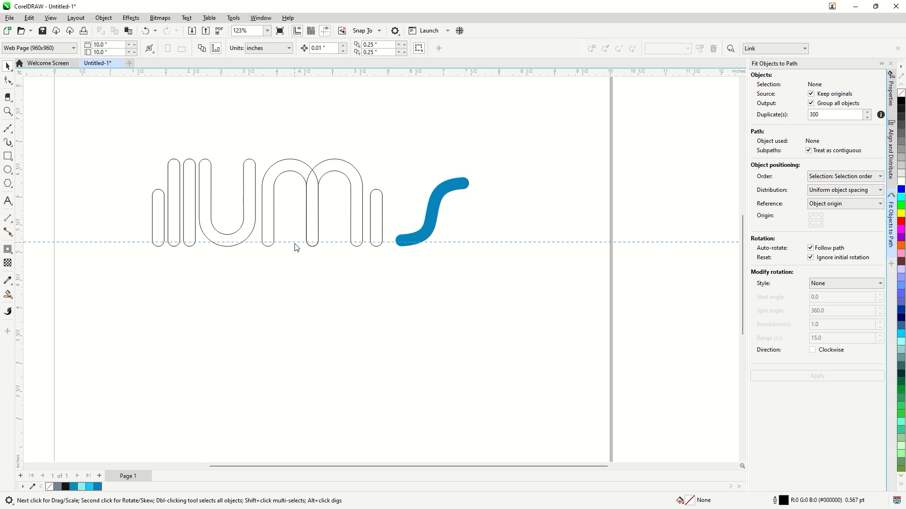
scroll(330, 184, up, 1)
Add a second horizontal guideline at the top of the short capsules.
click(199, 166)
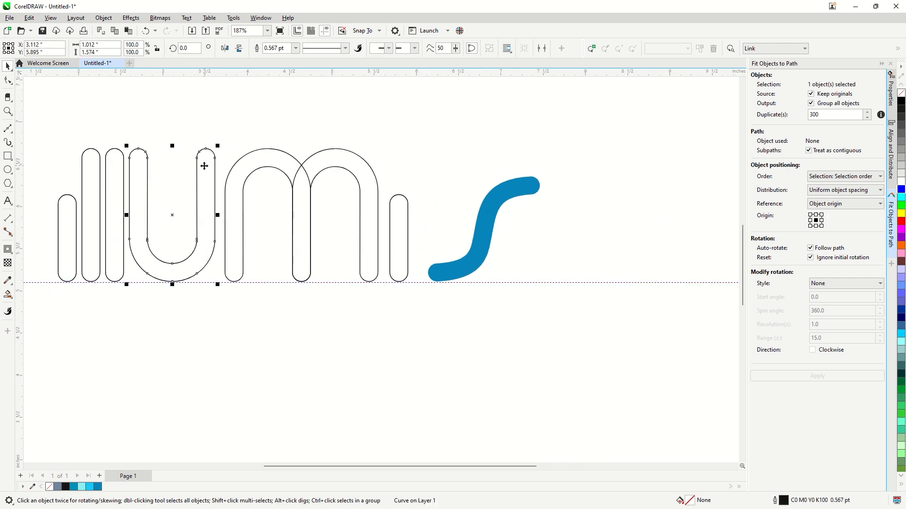
click(8, 81)
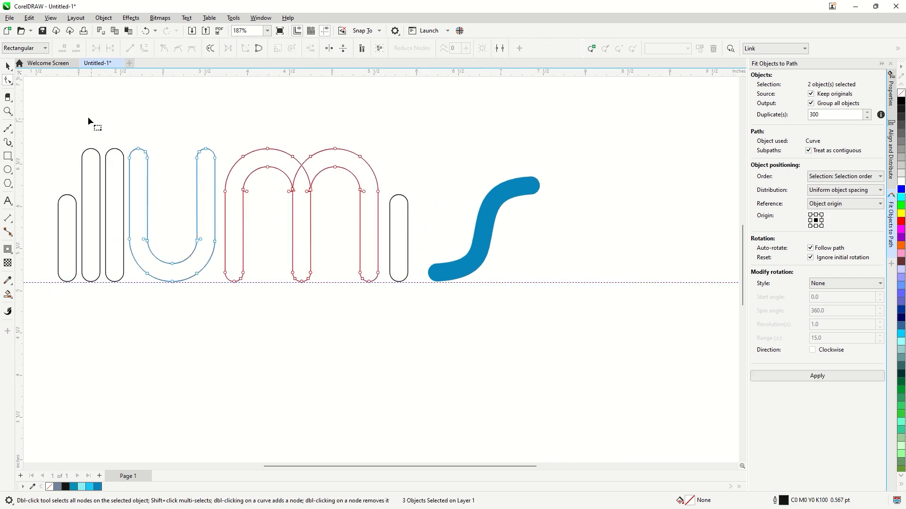
scroll(389, 211, up, 1)
click(378, 204)
click(8, 67)
drag(229, 72, 241, 118)
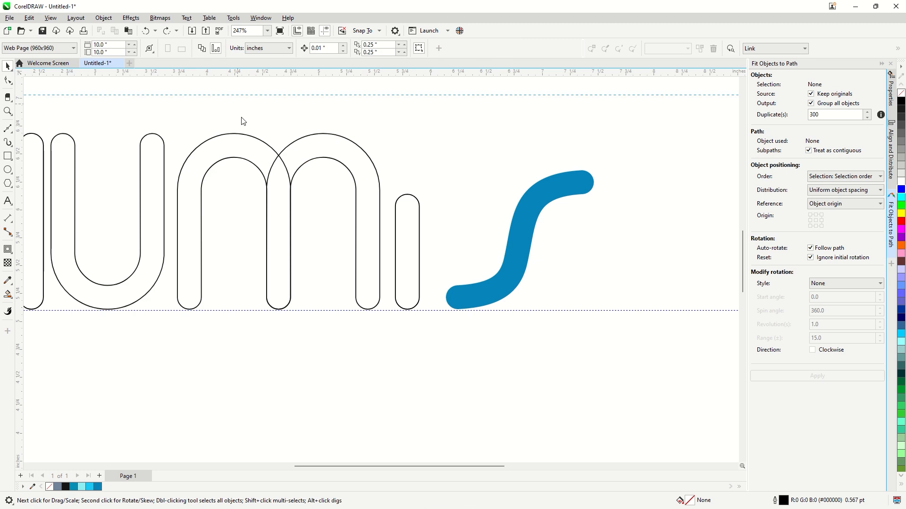
drag(254, 194, 255, 195)
Move the top nodes of the U and both arches down so the letters' tops meet the upper guideline.
scroll(355, 187, down, 3)
click(8, 80)
click(222, 152)
shift+click(301, 162)
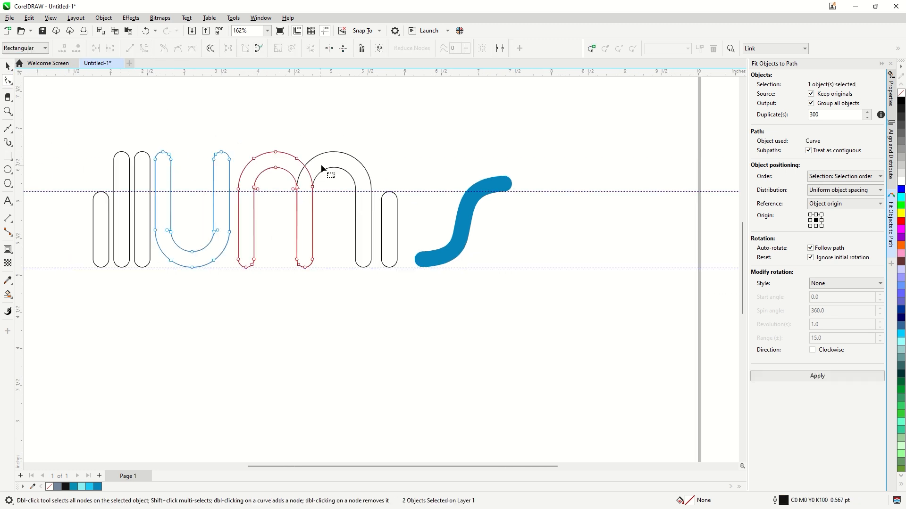
scroll(385, 215, up, 4)
drag(384, 188, 380, 297)
scroll(378, 283, down, 5)
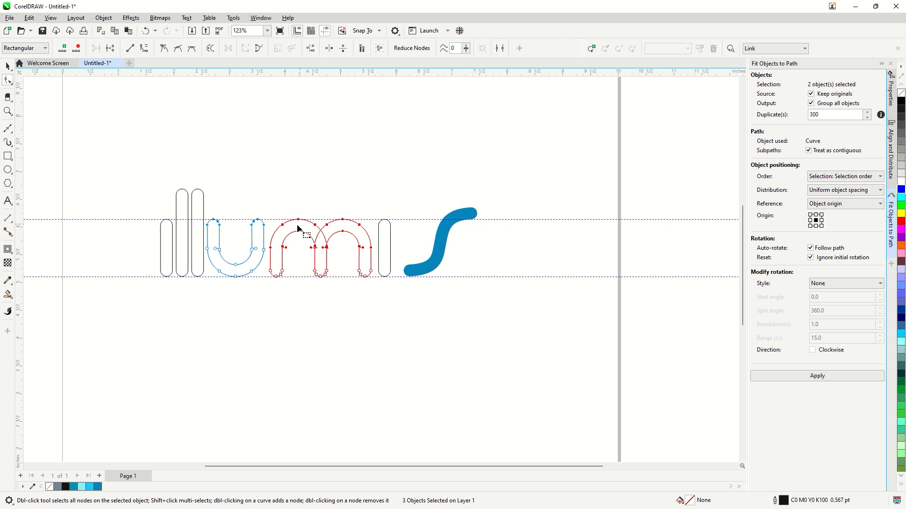
click(8, 66)
click(294, 168)
Move the blue S next to the last capsule, fit its height between the two guidelines and narrow it.
scroll(451, 257, up, 2)
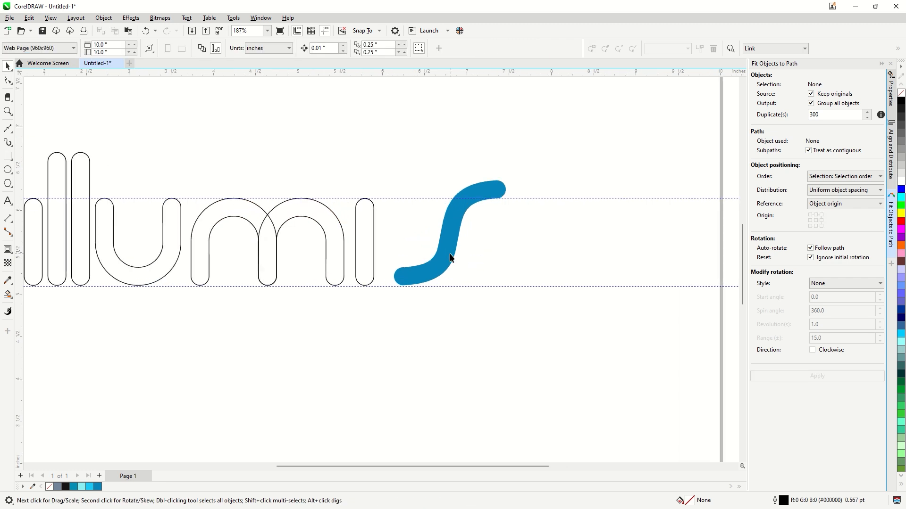
click(451, 257)
drag(439, 178, 422, 200)
click(447, 215)
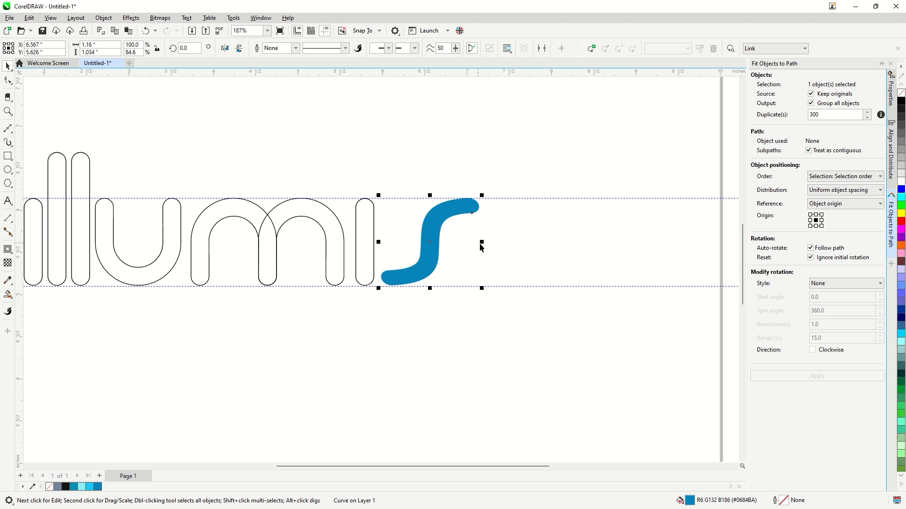
drag(474, 242, 476, 242)
drag(387, 242, 382, 241)
drag(478, 242, 441, 238)
key(Escape)
scroll(459, 237, down, 2)
key(Escape)
drag(299, 186, 362, 270)
shift+click(380, 228)
click(178, 432)
scroll(350, 248, up, 3)
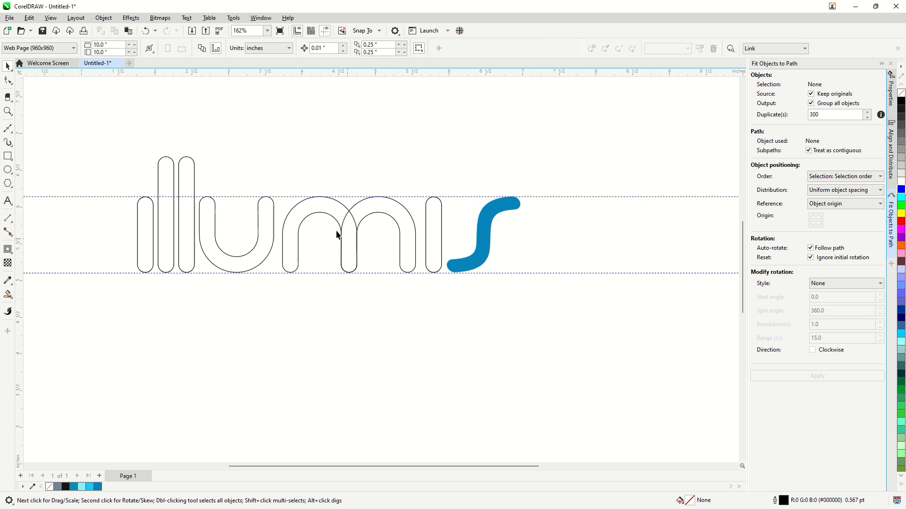
Give all the letters a uniform fill sampled from the darker blue swatch above the page.
drag(94, 134, 629, 393)
double_click(686, 498)
click(574, 382)
scroll(384, 344, down, 1)
scroll(383, 348, down, 2)
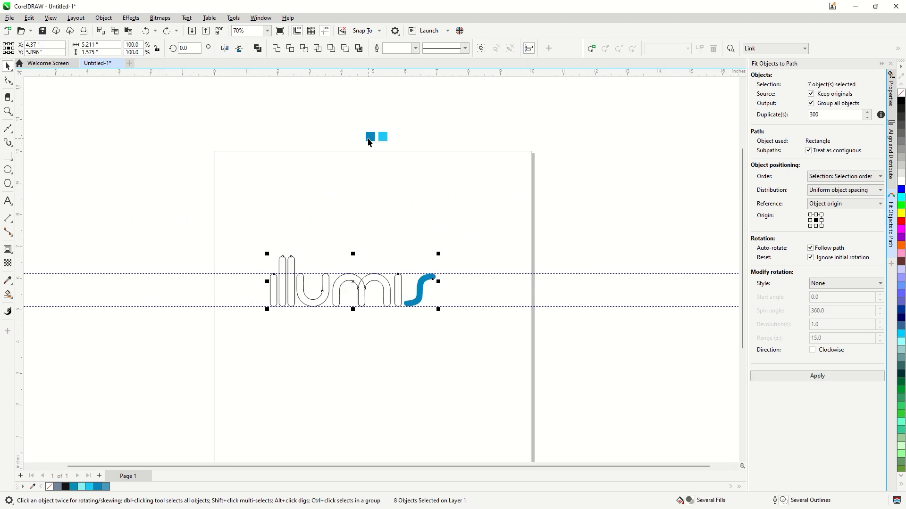
key(F11)
drag(415, 123, 595, 130)
click(513, 149)
click(604, 337)
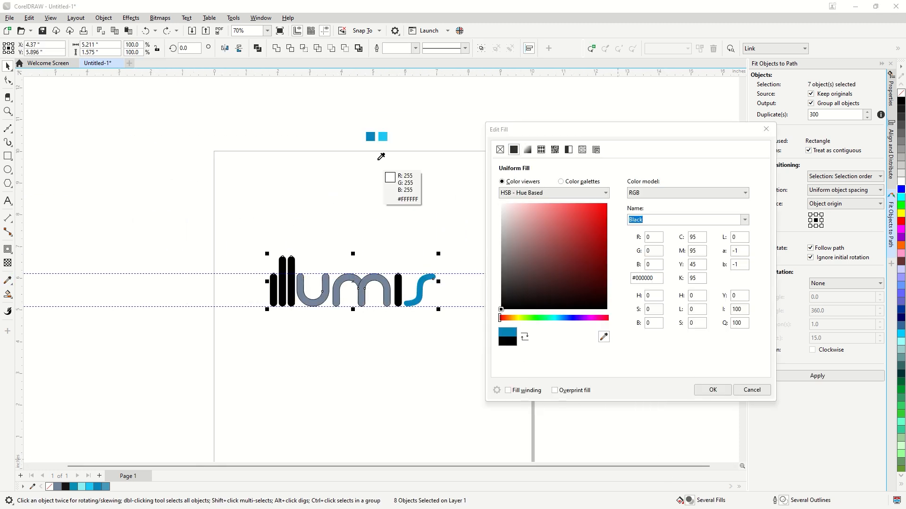
click(371, 139)
click(712, 389)
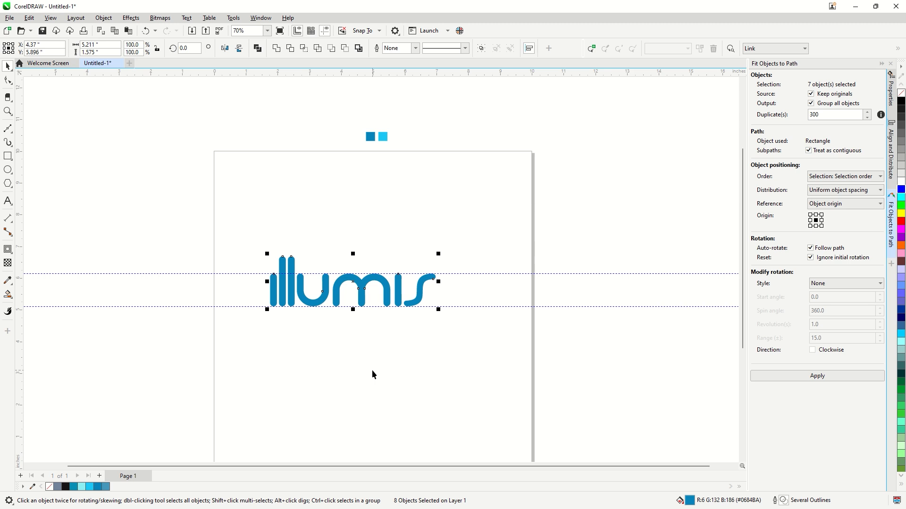
Recolor the m's second arch with the light blue sampled from the lighter swatch above the page.
click(372, 374)
scroll(395, 293, up, 1)
scroll(371, 274, down, 1)
click(371, 274)
click(7, 281)
click(371, 103)
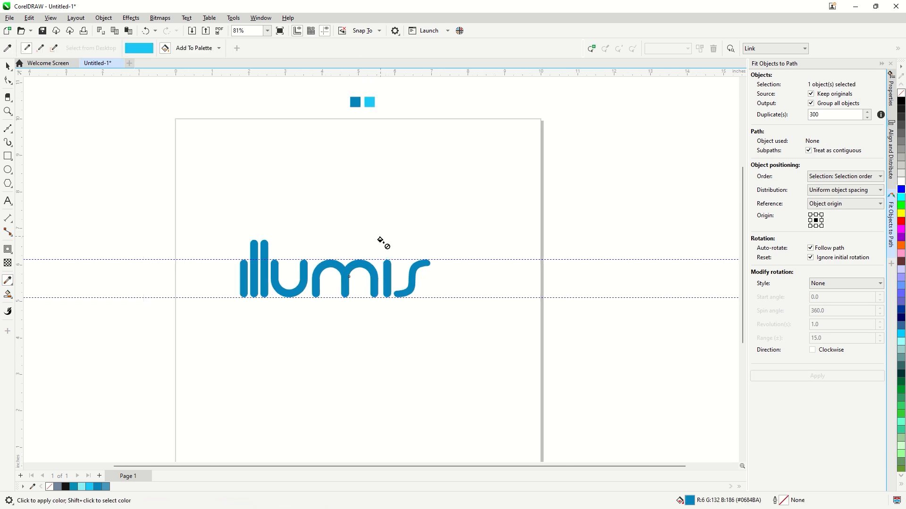
click(373, 271)
click(8, 66)
drag(209, 206, 494, 362)
scroll(361, 313, up, 5)
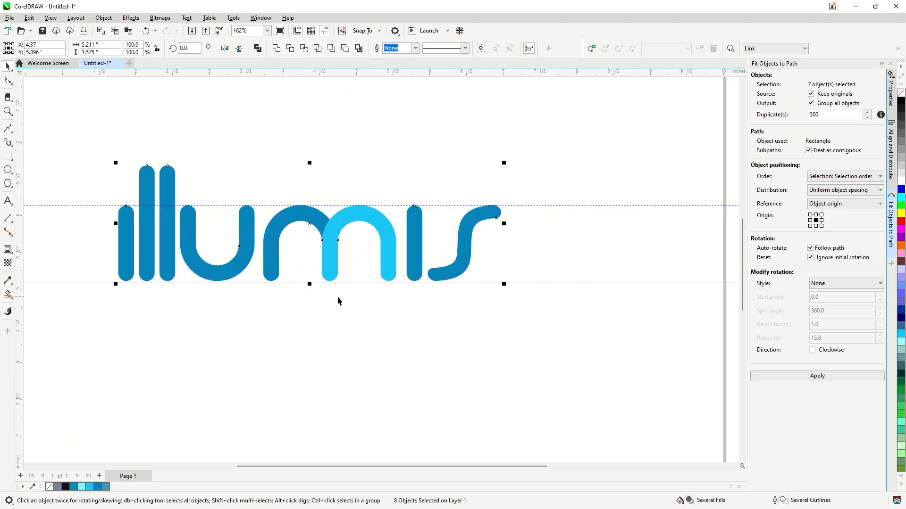
click(338, 297)
Create an intersection shape from the m's two overlapping arches and bring it to the front.
click(346, 210)
shift+click(305, 216)
click(308, 49)
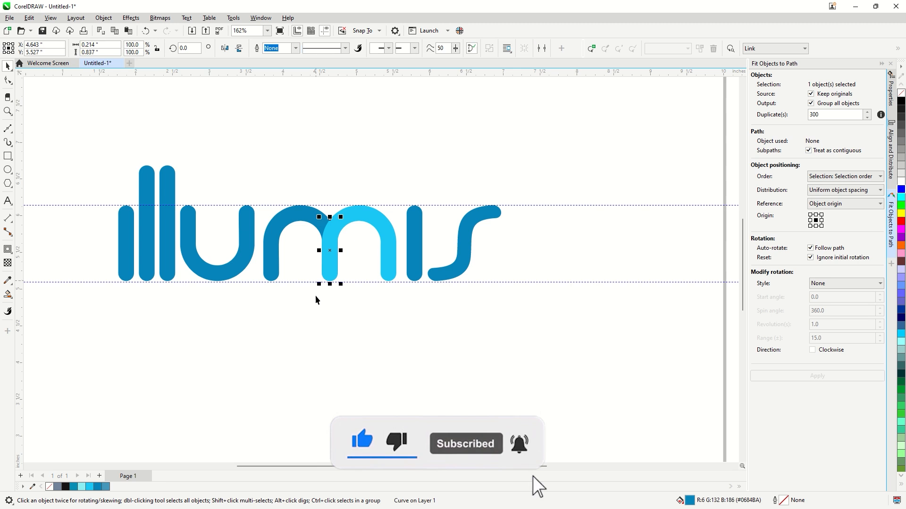
click(315, 295)
drag(315, 296, 353, 206)
key(shift+Page_Up)
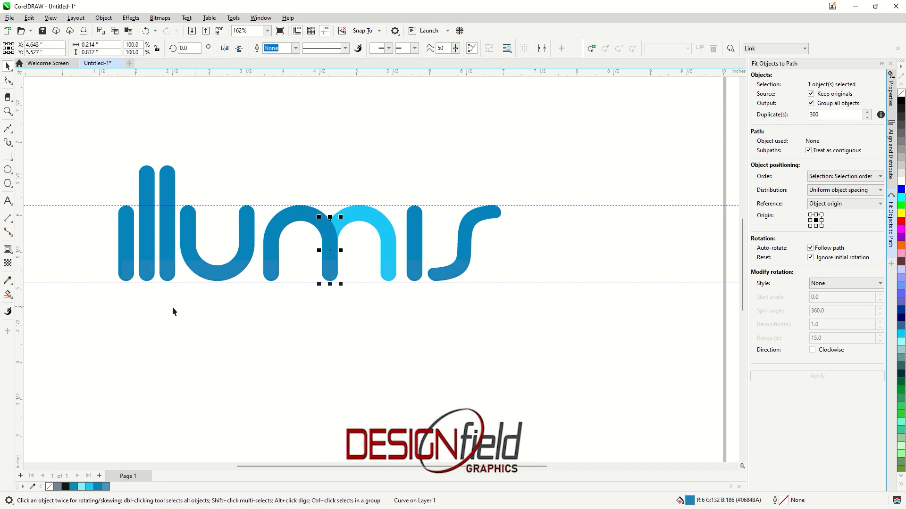
Apply a 50 percent uniform transparency to the overlap shape in the m's middle stem.
click(9, 263)
click(22, 49)
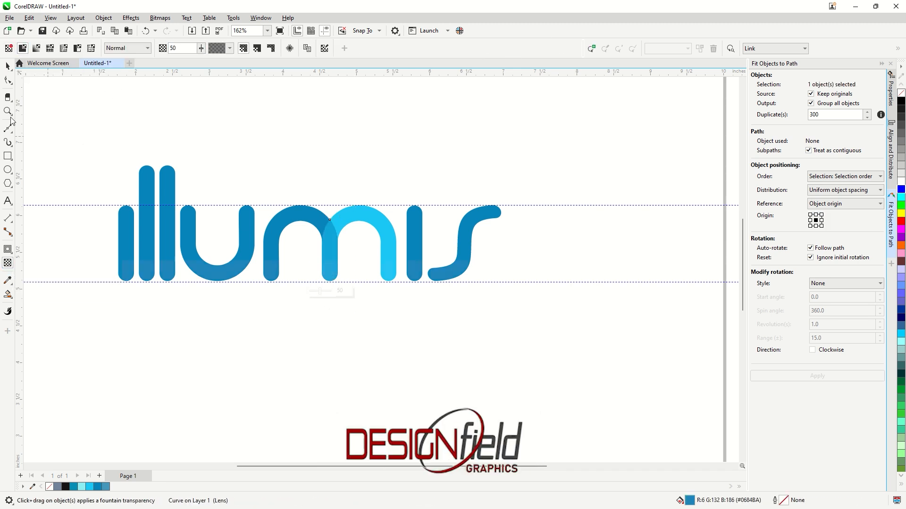
click(8, 66)
click(357, 227)
scroll(356, 227, down, 3)
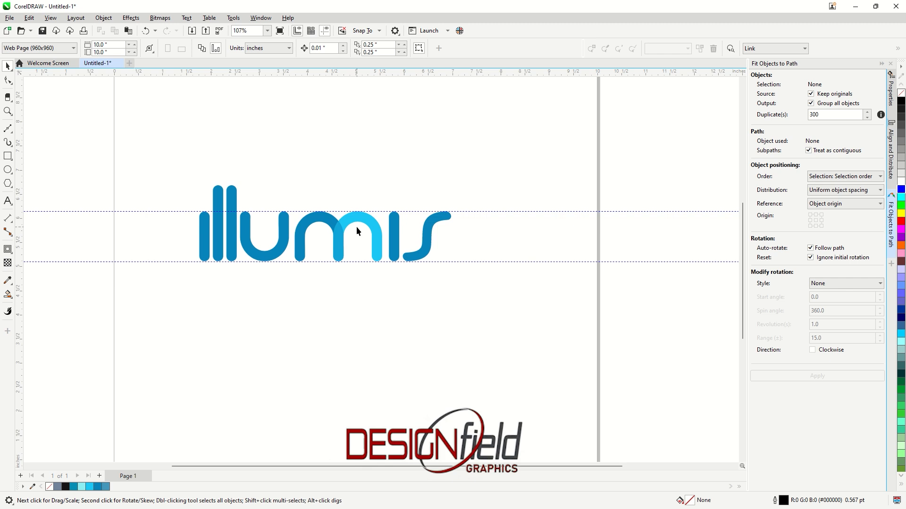
Group the m's two arches together with their overlap shape.
scroll(349, 307, down, 4)
scroll(375, 272, up, 5)
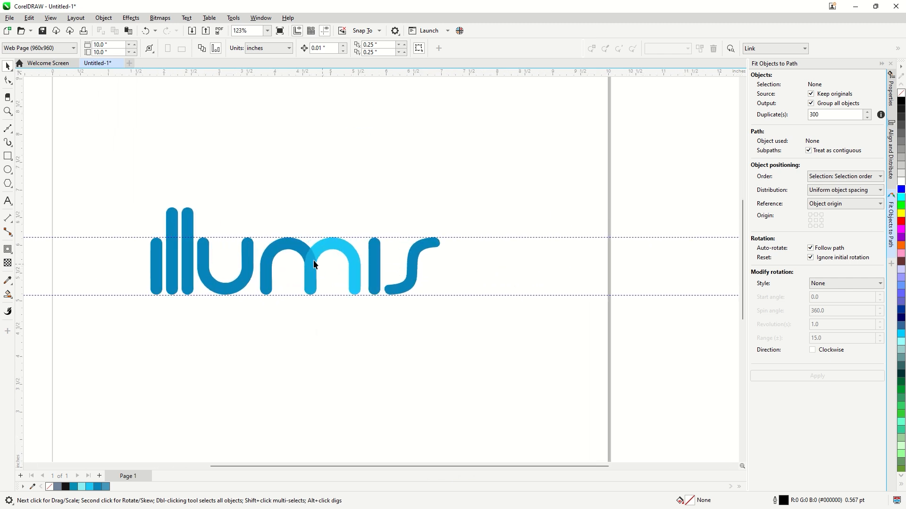
drag(364, 318, 363, 318)
click(103, 17)
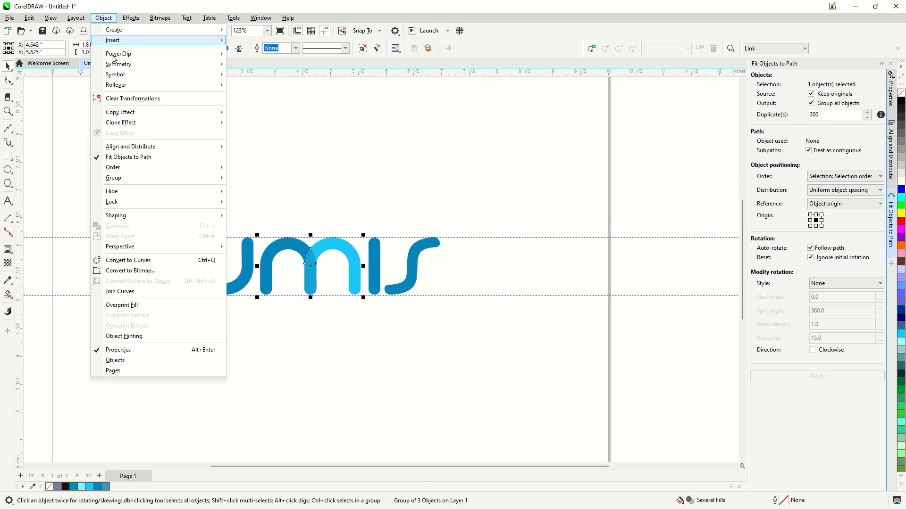
mouse_move(219, 177)
click(334, 256)
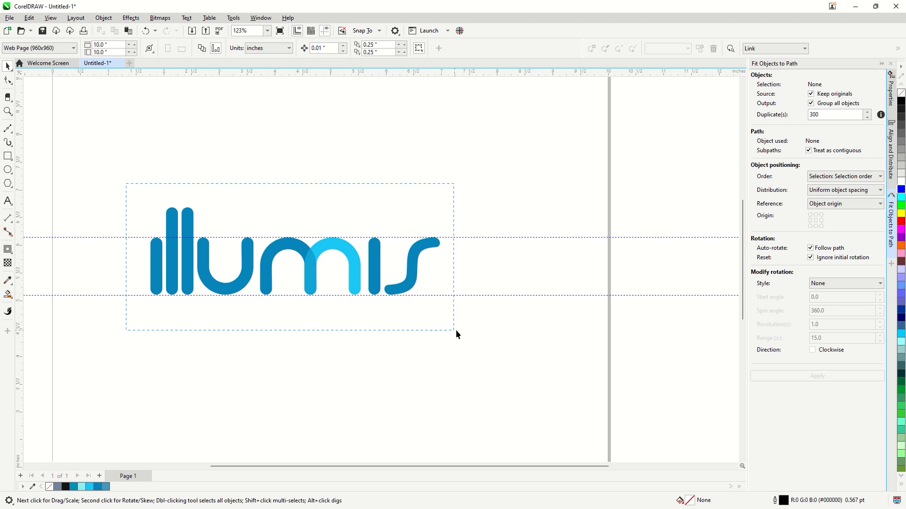
Distribute the spacing horizontally between all letter shapes of the illumis lettering.
drag(456, 331, 456, 332)
click(889, 151)
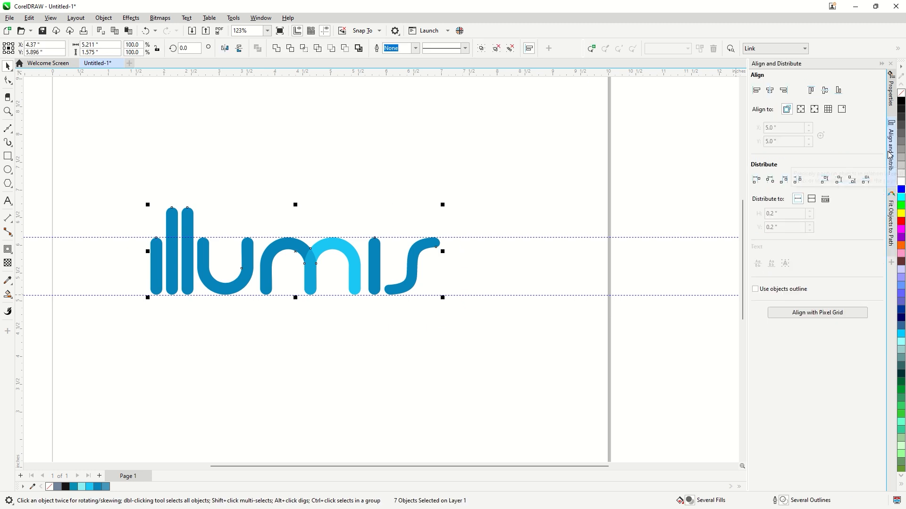
click(798, 181)
click(297, 386)
Nudge the final s to the right, and redistribute equal horizontal spacing across all the letters of the wordmark.
click(409, 287)
key(Right)
key(Right)
key(Right)
key(Right)
key(Right)
key(Right)
key(Right)
drag(509, 188, 129, 331)
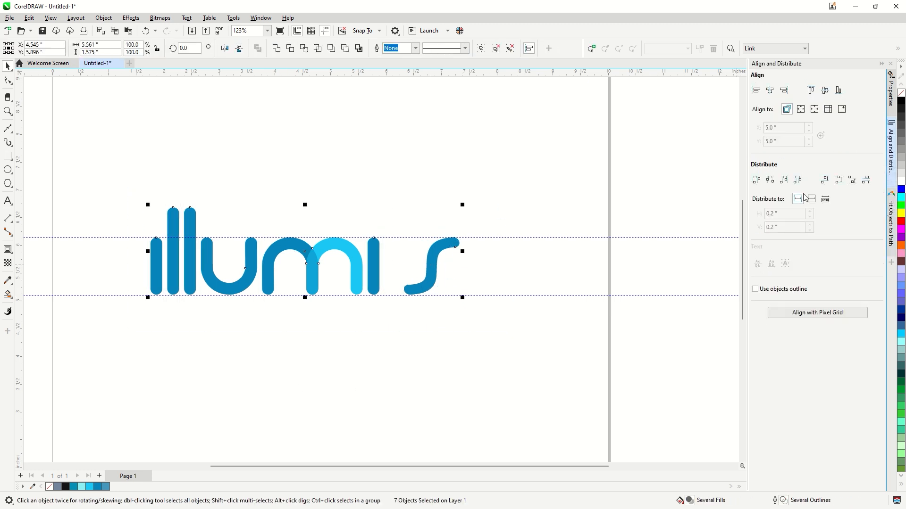
click(798, 181)
click(378, 367)
Add the tagline "Reveal your elegance" as artistic text below the lettering.
scroll(378, 367, down, 2)
scroll(352, 303, up, 2)
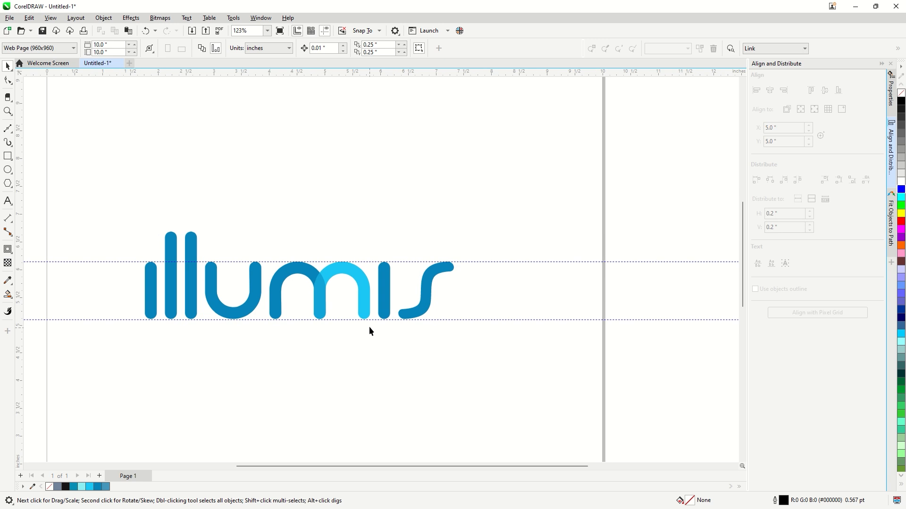
scroll(370, 330, up, 2)
scroll(428, 341, down, 1)
key(F8)
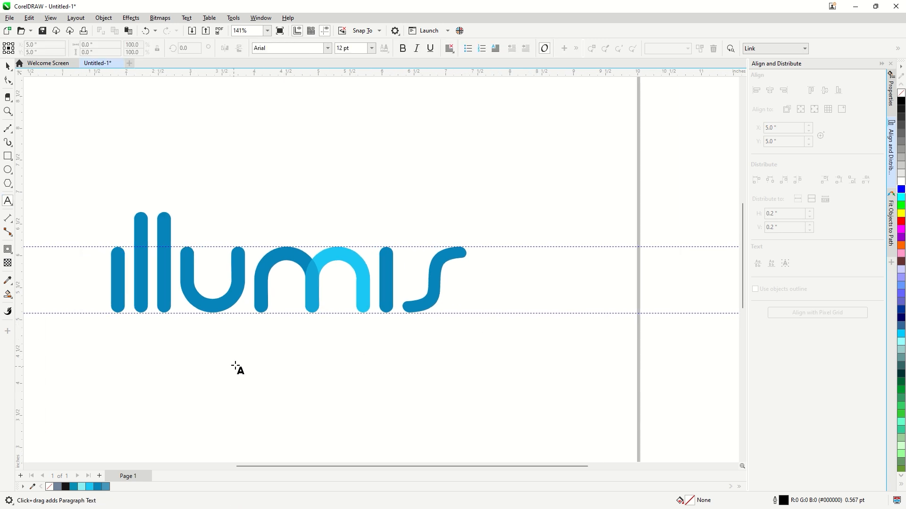
click(243, 357)
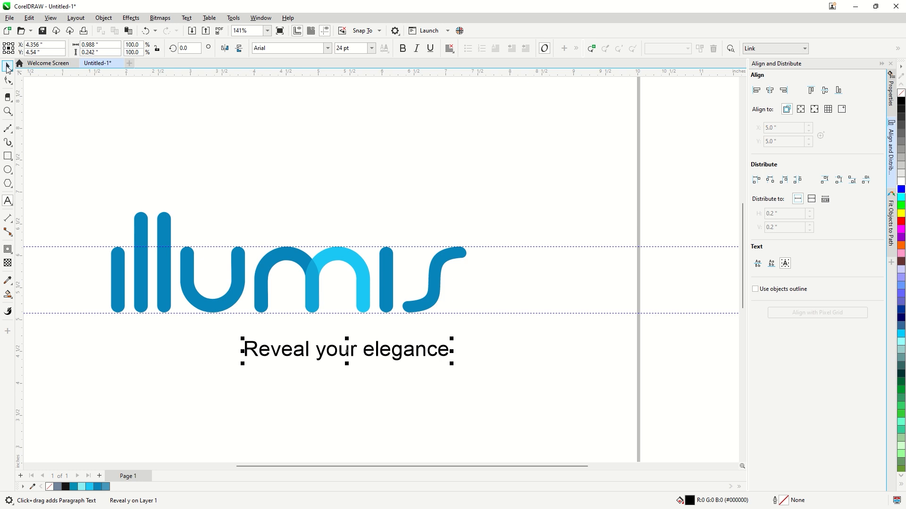
Set the tagline's font to Mulish SemiBold, slant it to the right and place it just beneath the m, i and s.
click(8, 68)
click(327, 49)
click(309, 81)
drag(358, 356, 360, 314)
click(356, 330)
click(368, 335)
click(376, 330)
Align the tagline's right edge with the right edge of the s.
shift+click(421, 302)
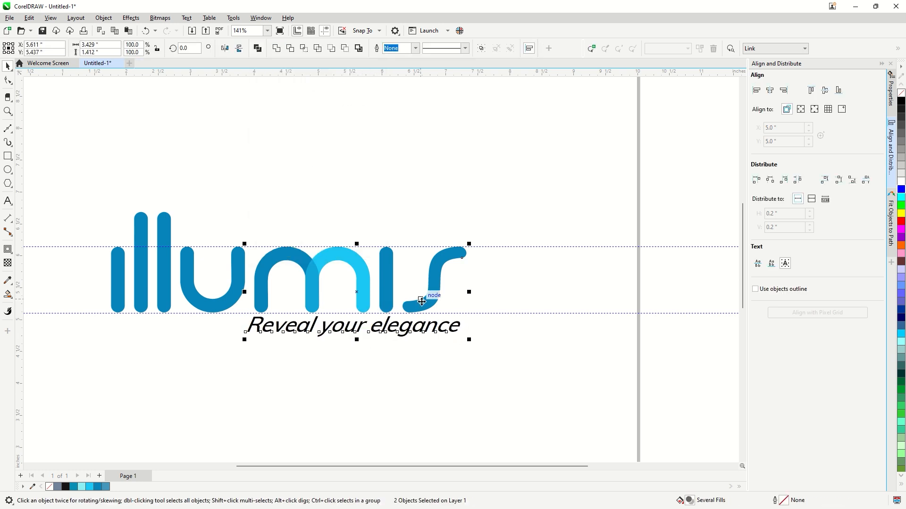
key(r)
key(Escape)
Recolor the tagline from black to a darker blue from the document's colors.
click(429, 328)
scroll(321, 286, down, 2)
click(99, 487)
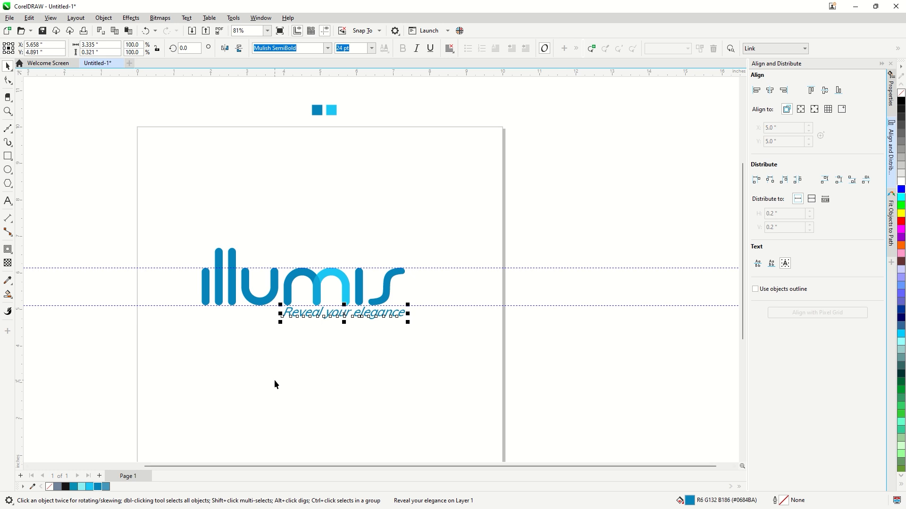
click(106, 486)
click(269, 357)
Sample the dark blue (#0684BA) from the letter u and match the tagline's fill to it.
click(7, 280)
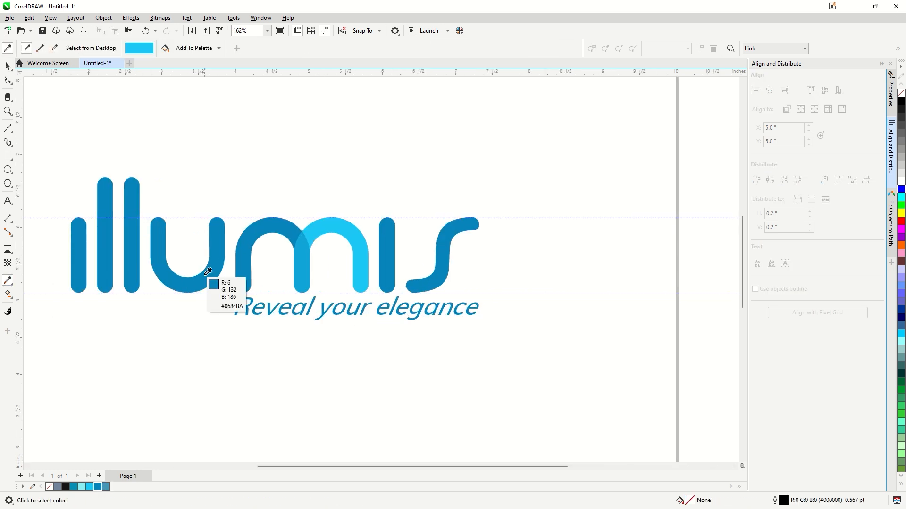
click(206, 278)
scroll(259, 312, up, 5)
scroll(312, 313, down, 5)
click(8, 66)
Delete the two horizontal guidelines that run through the lettering.
scroll(299, 203, down, 1)
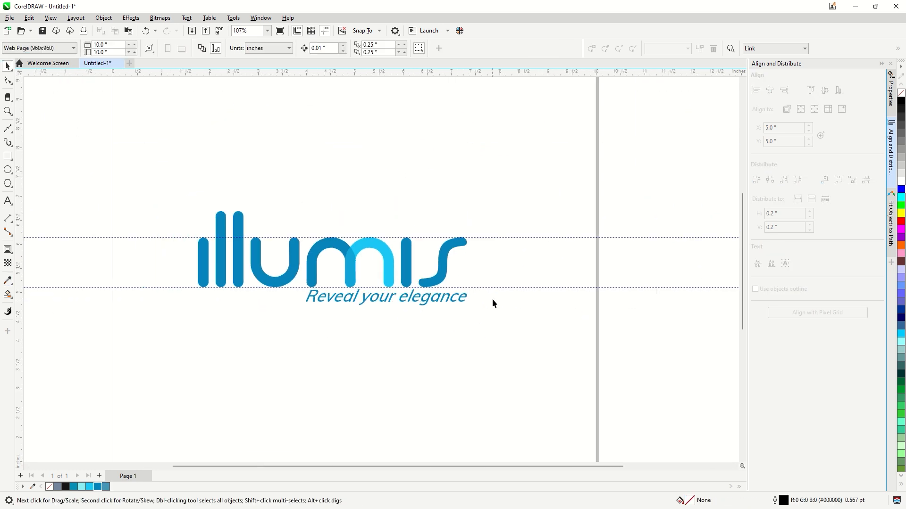
click(501, 288)
key(Delete)
click(506, 238)
key(Delete)
scroll(276, 259, up, 1)
scroll(224, 189, up, 1)
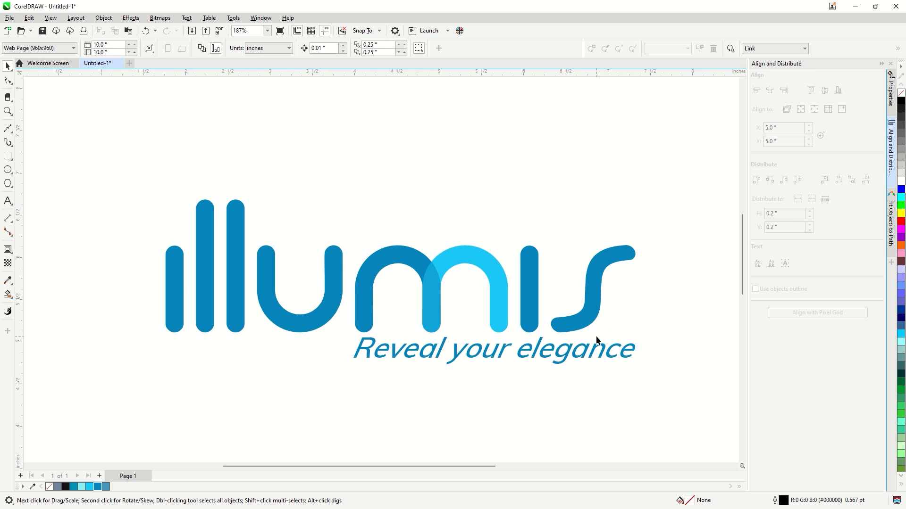